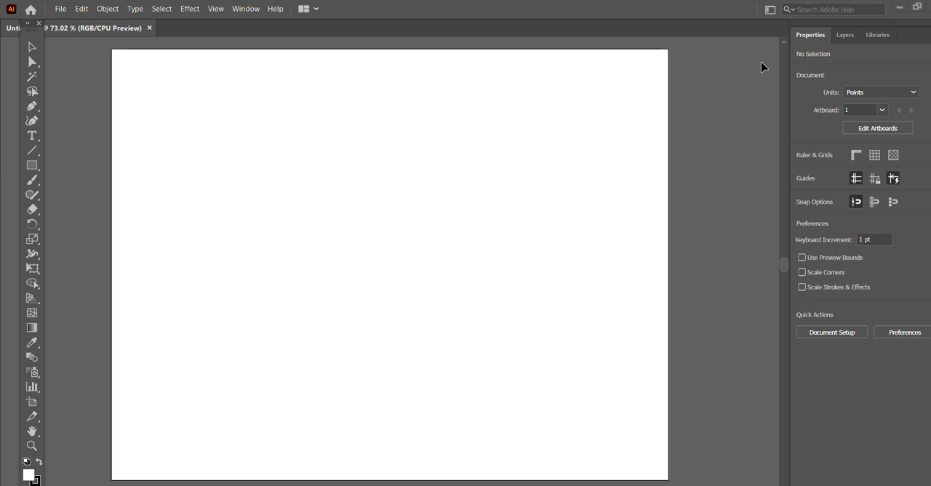
- Draw a small hexagon with the Polygon tool and create a three-sided polygon with a 40.2022 pt radius over it
left_click(38, 171)
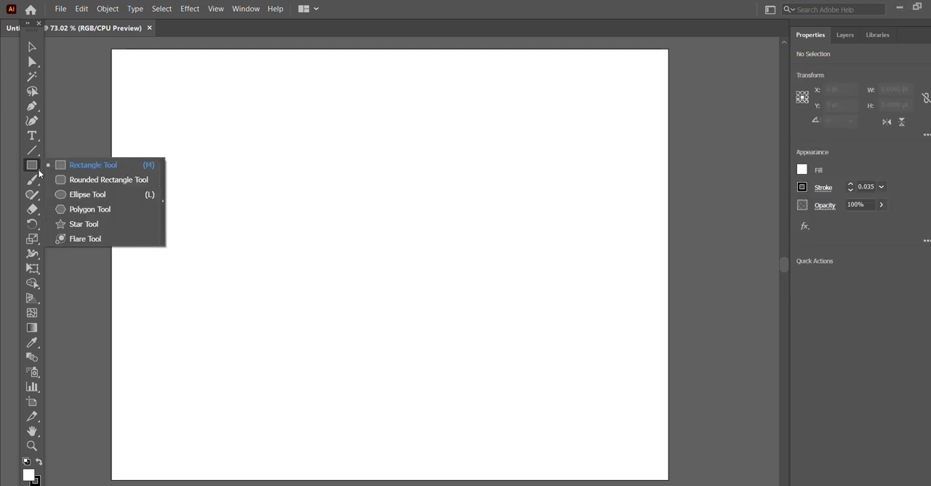
left_click(64, 215)
left_click_drag(323, 208, 343, 230)
left_click(328, 207)
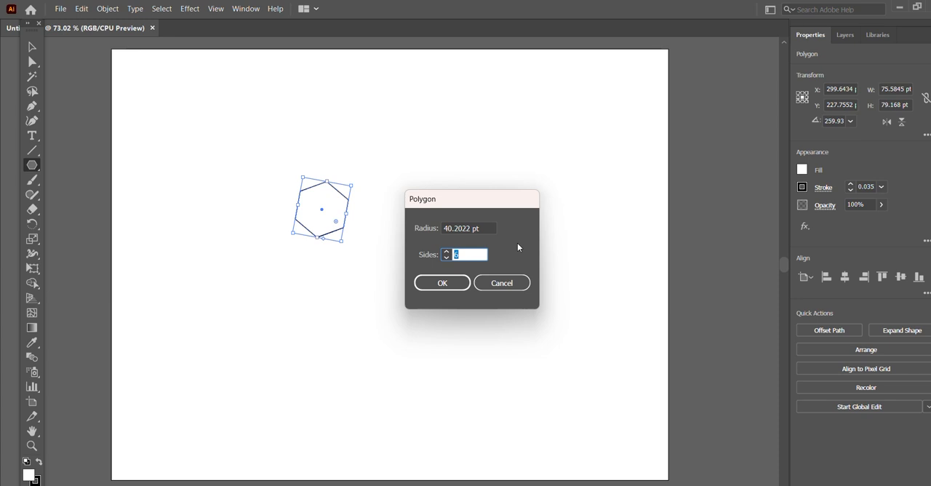
type("3")
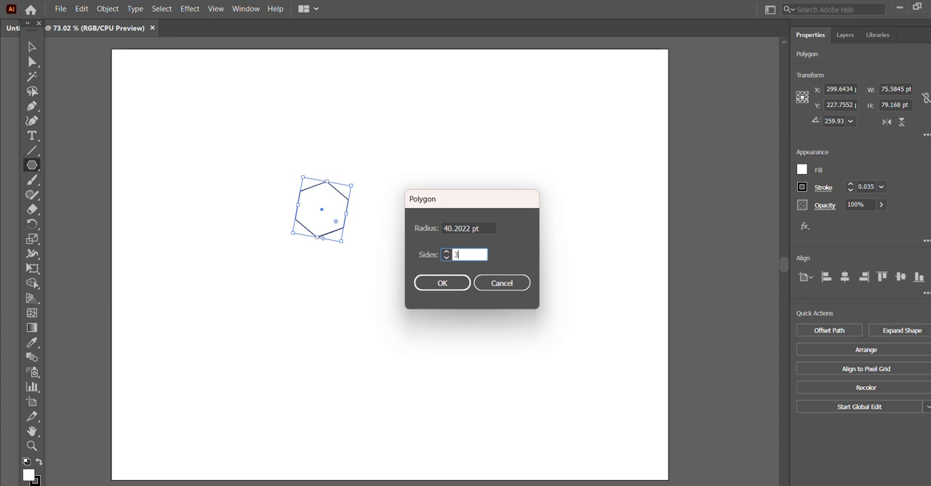
left_click(448, 282)
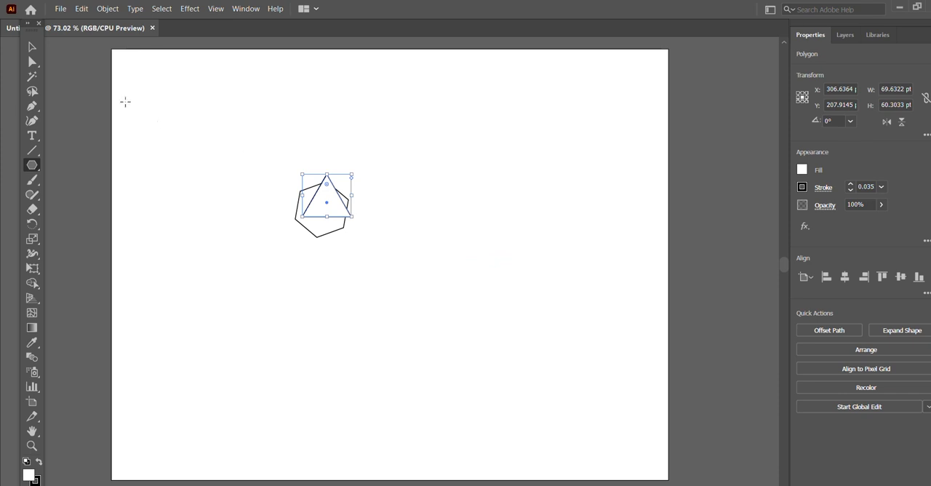
- Move the triangle clear of the hexagon and delete the hexagon
left_click(30, 48)
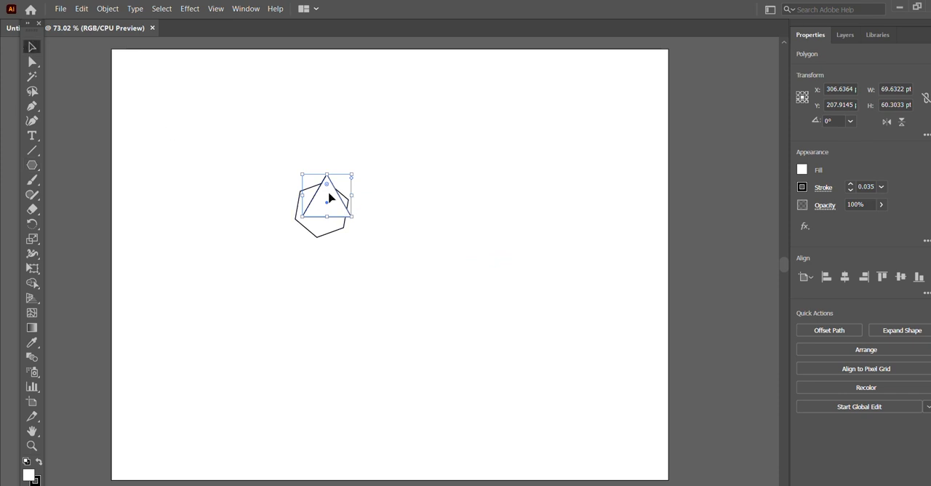
left_click_drag(328, 197, 406, 244)
left_click(359, 193)
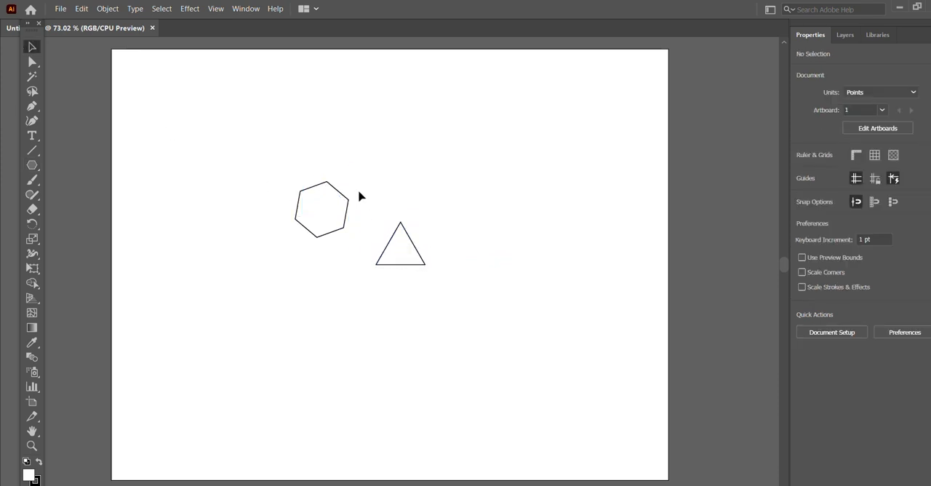
left_click(339, 204)
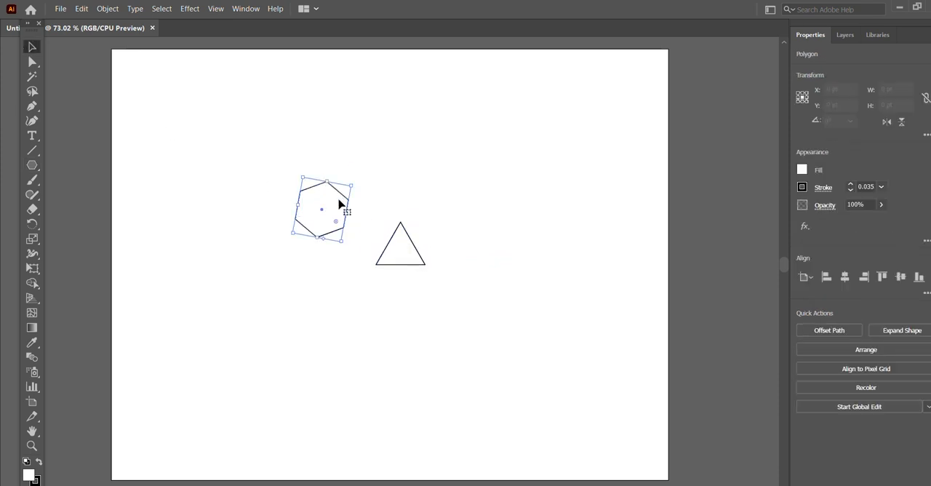
key("Delete")
- Fill the triangle with green and remove its stroke
left_click(405, 256)
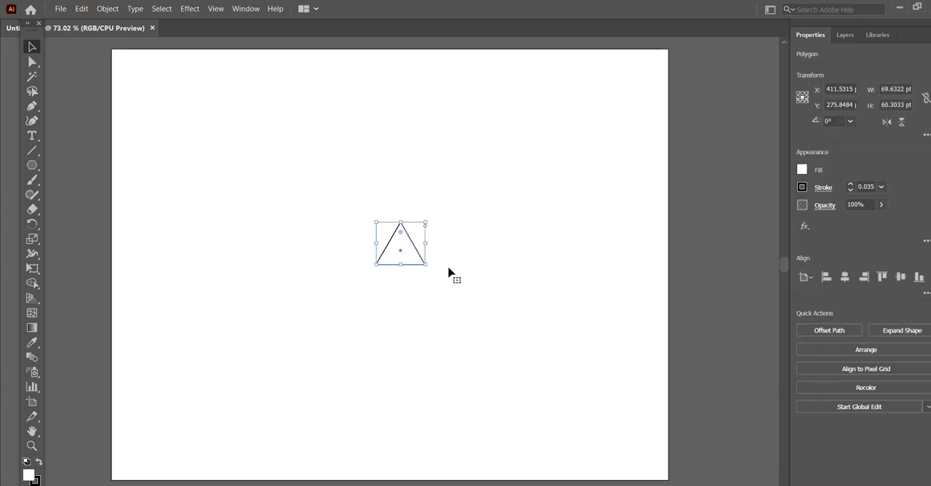
left_click(802, 169)
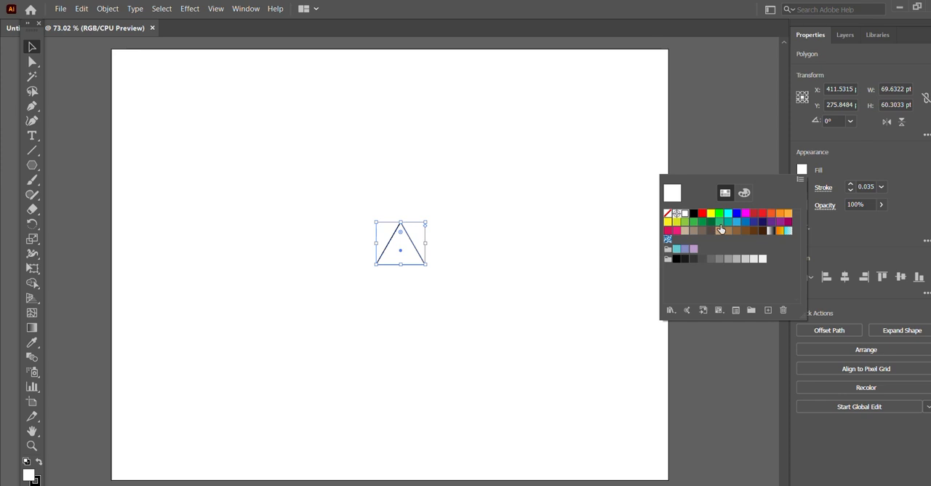
left_click(719, 228)
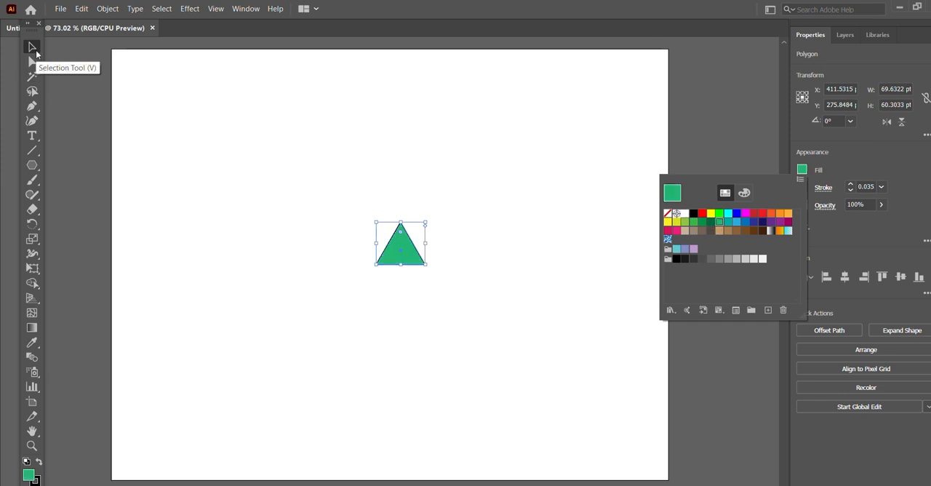
left_click(852, 152)
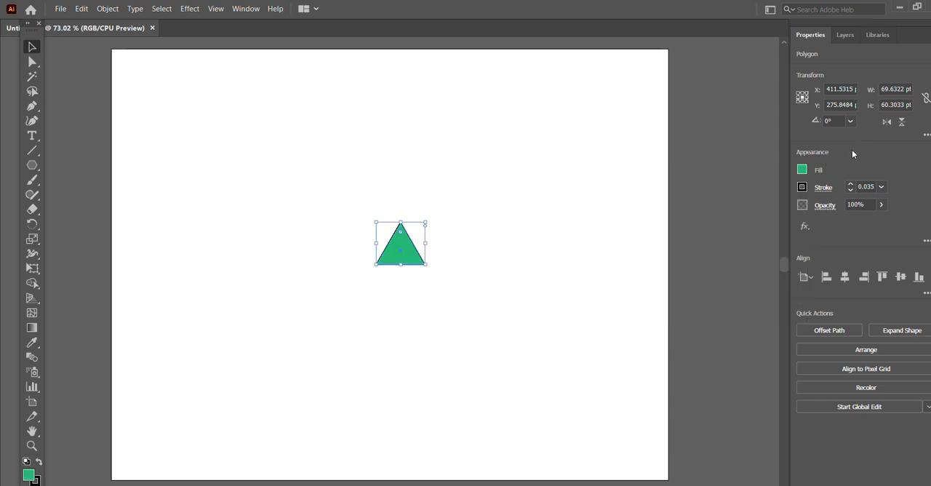
left_click(803, 187)
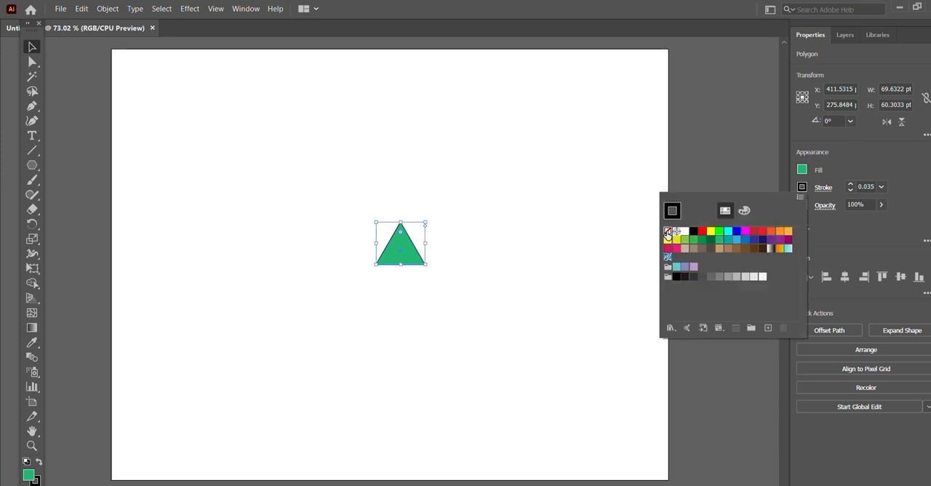
left_click(668, 231)
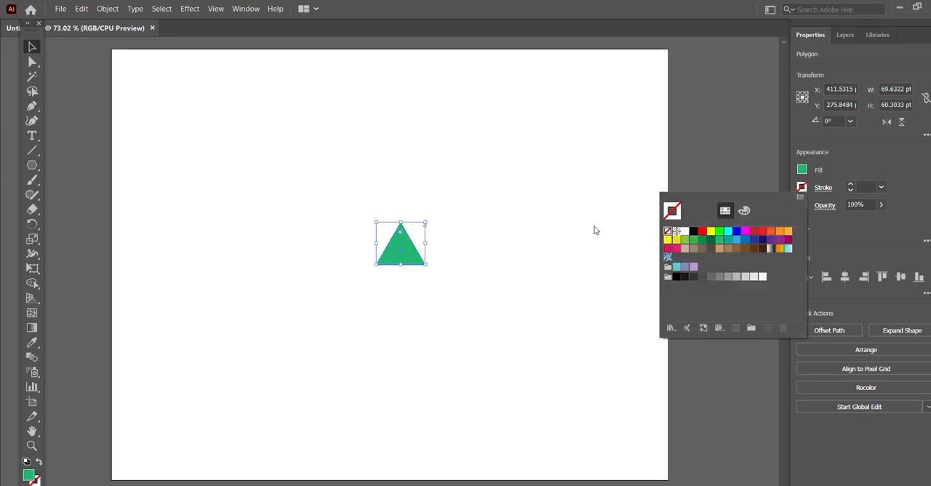
left_click(616, 112)
left_click(559, 143)
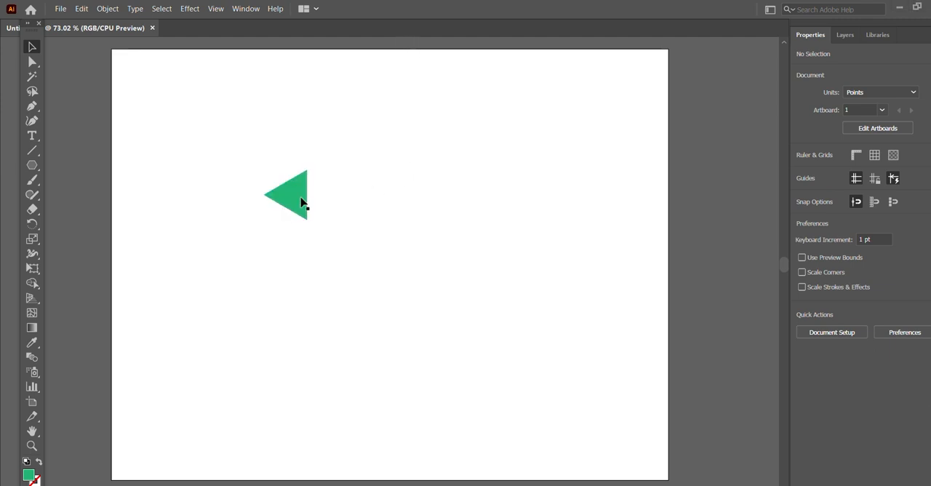
- Duplicate the green triangle straight down by about 69.63 pt so the copy touches the original
left_click(303, 202)
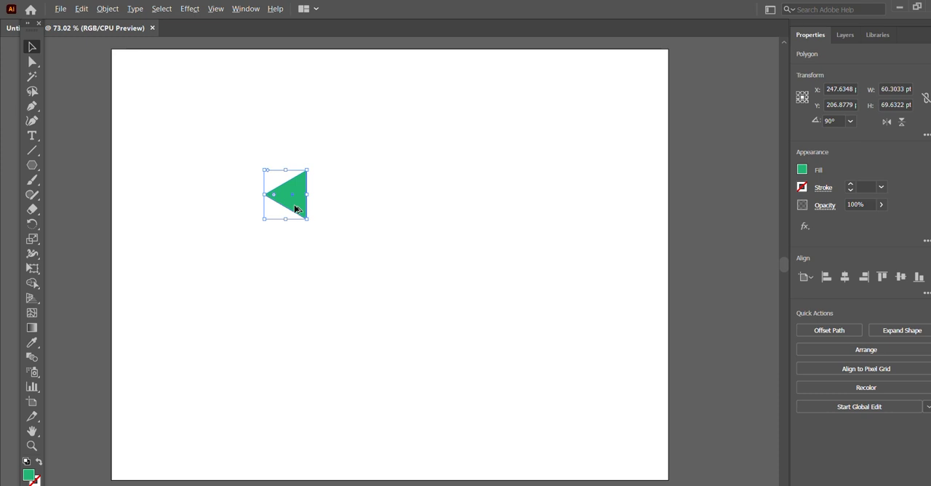
left_click_drag(296, 209, 296, 257)
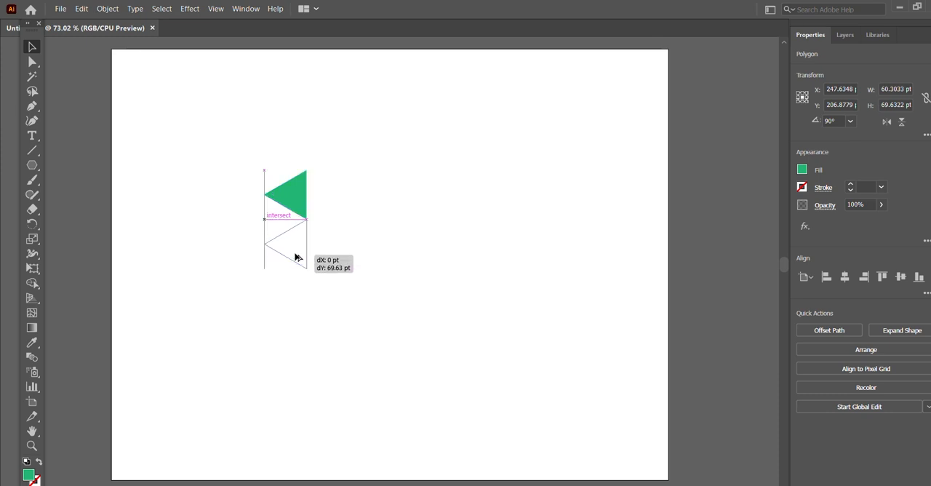
left_click_drag(296, 257, 297, 257)
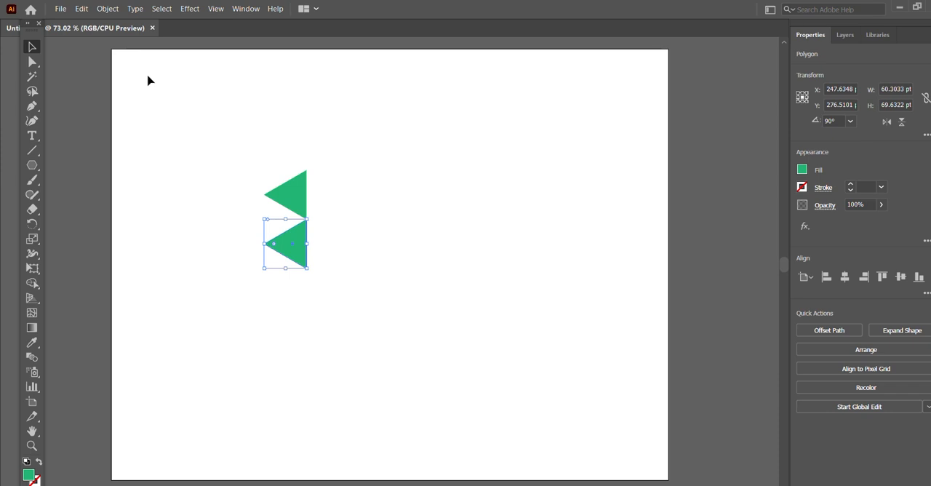
- Reflect the lower triangle across the vertical axis
left_click(107, 11)
mouse_move(144, 37)
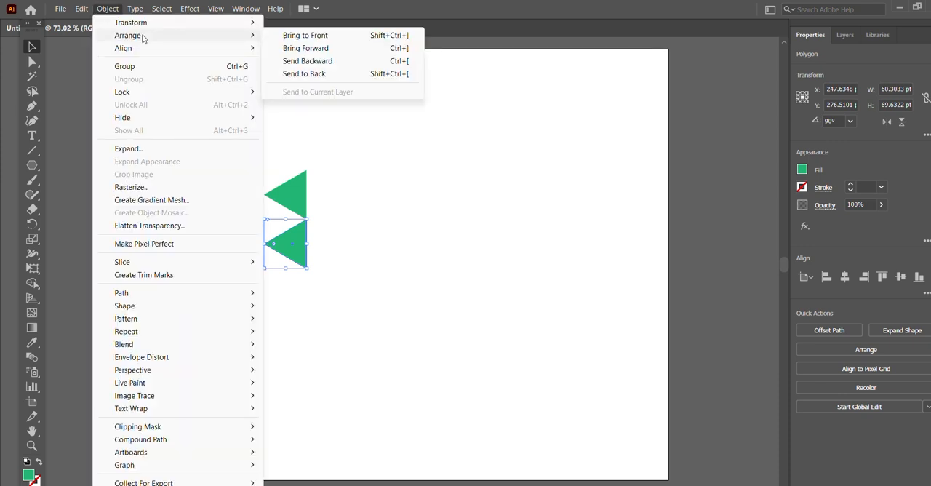
mouse_move(155, 22)
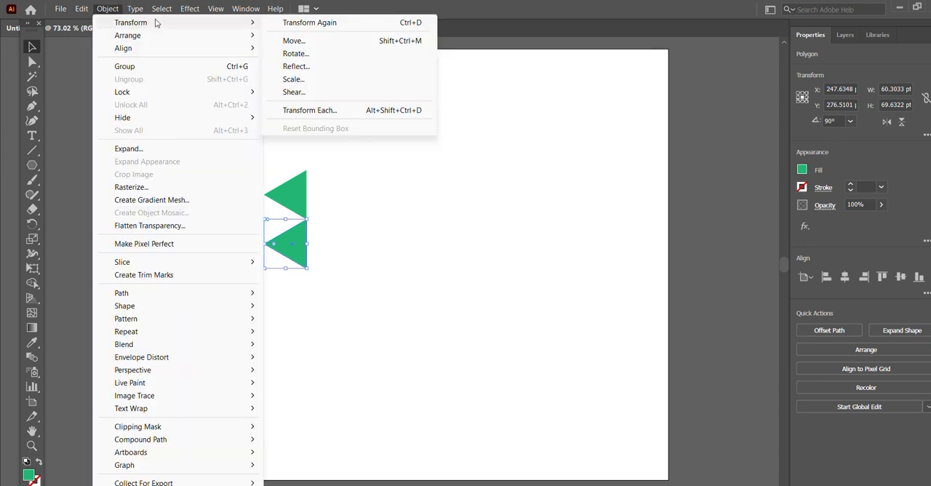
left_click(309, 67)
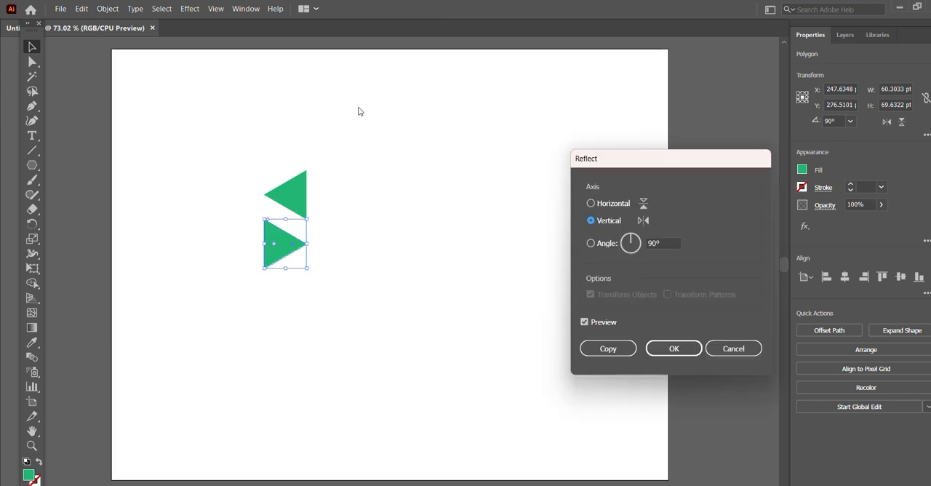
left_click(673, 350)
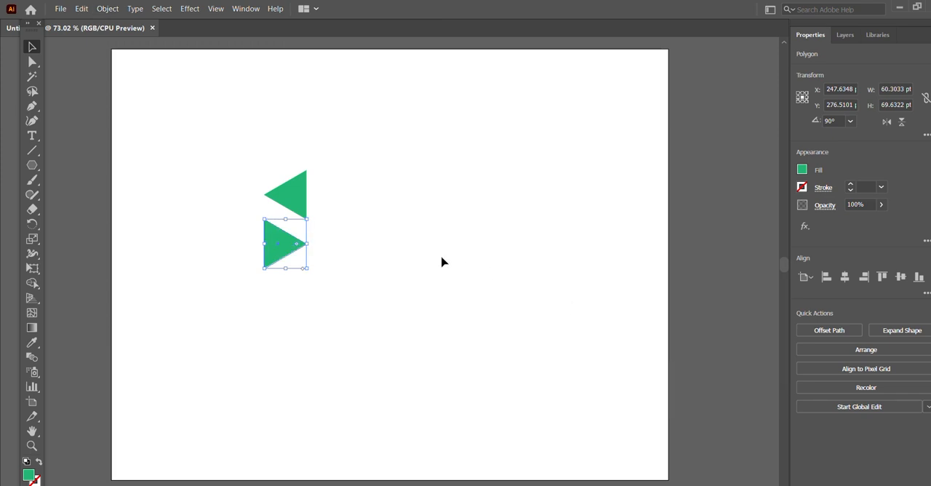
- Change the fill of the lower, reflected triangle to dark red
left_click(802, 169)
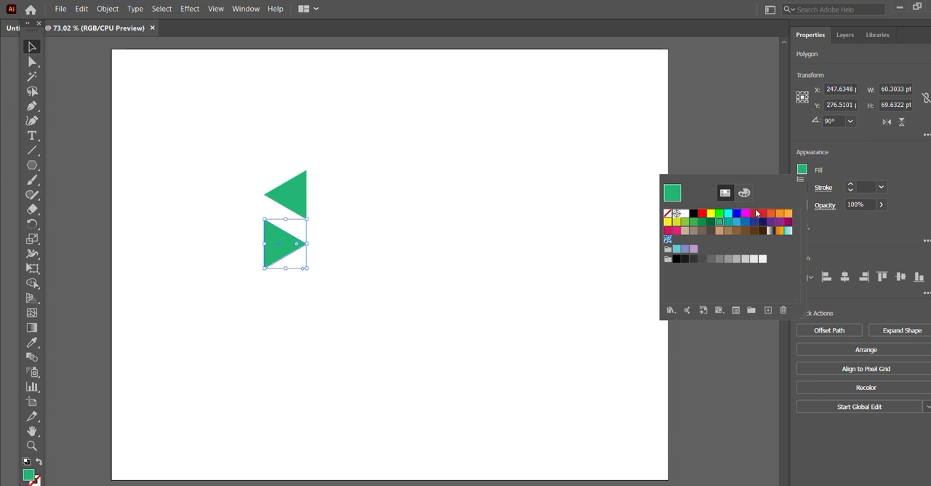
left_click(756, 213)
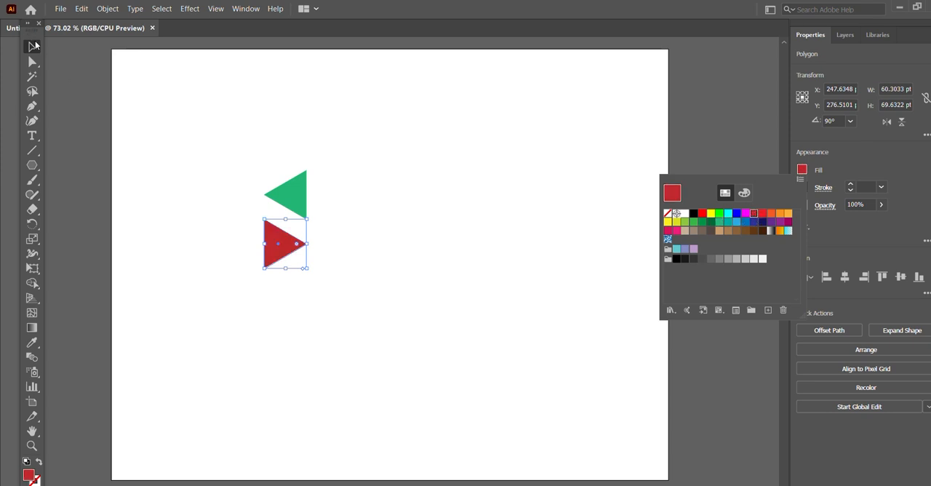
left_click(120, 151)
left_click(373, 241)
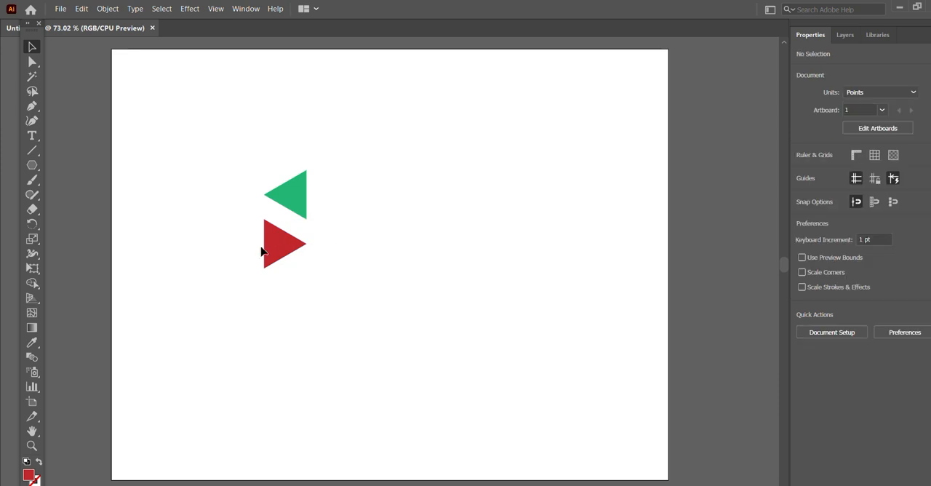
- Move the red triangle straight up until its slanted edge fits against the green triangle's
left_click(278, 249)
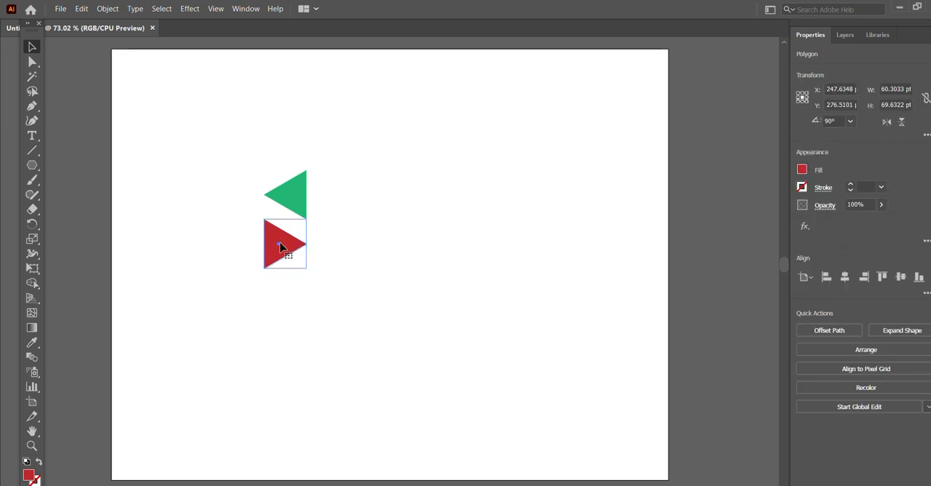
left_click_drag(279, 250, 280, 218)
left_click(366, 173)
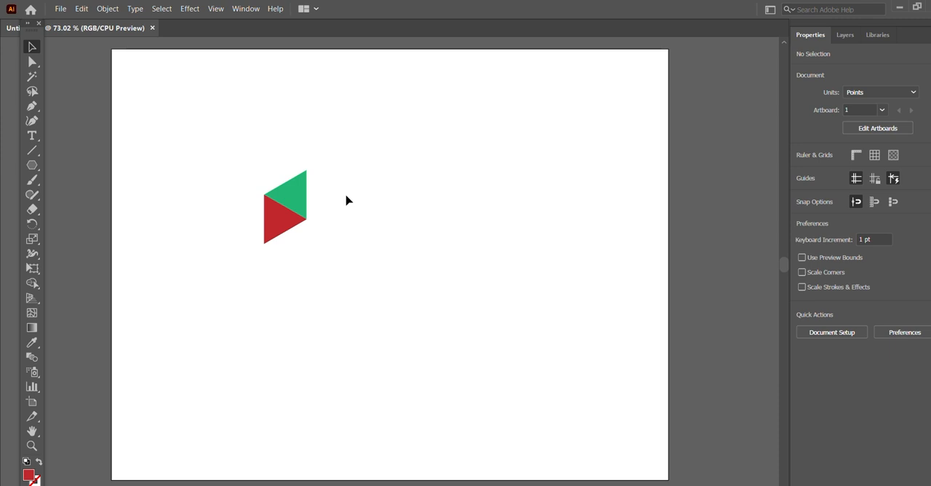
left_click_drag(283, 188, 312, 172)
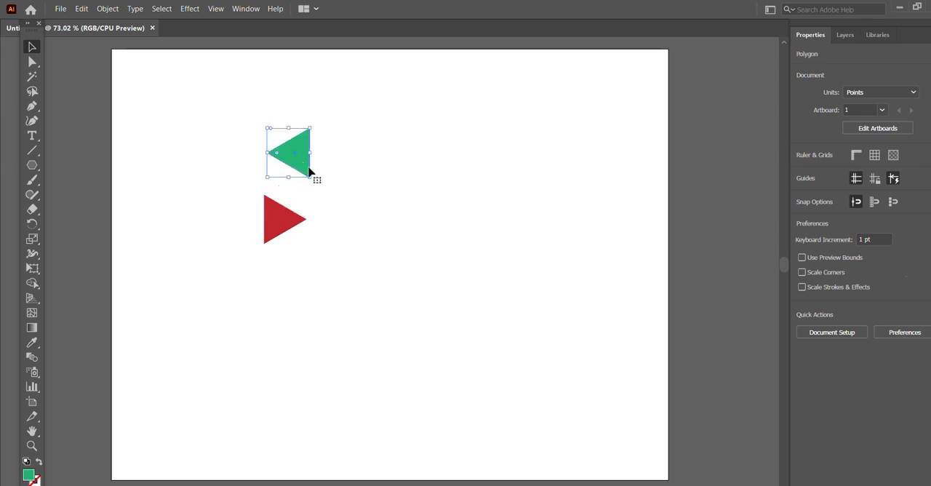
left_click(353, 154)
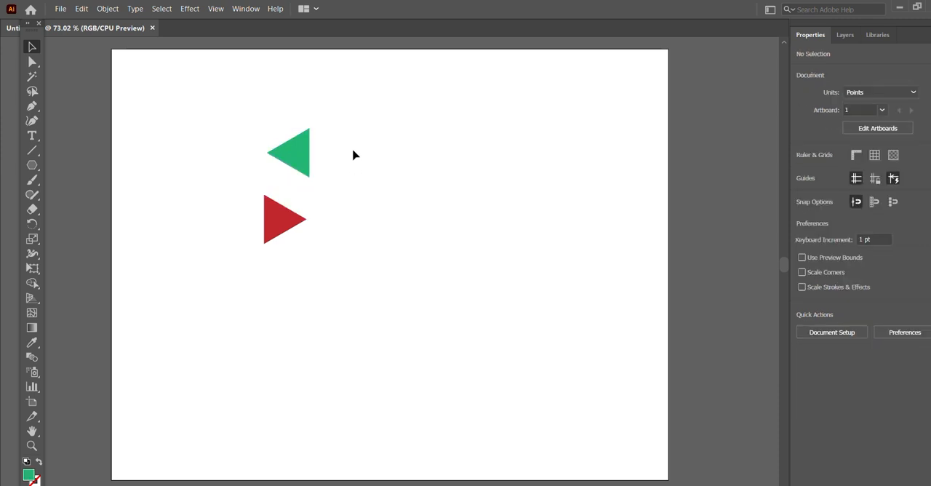
key("ctrl+z")
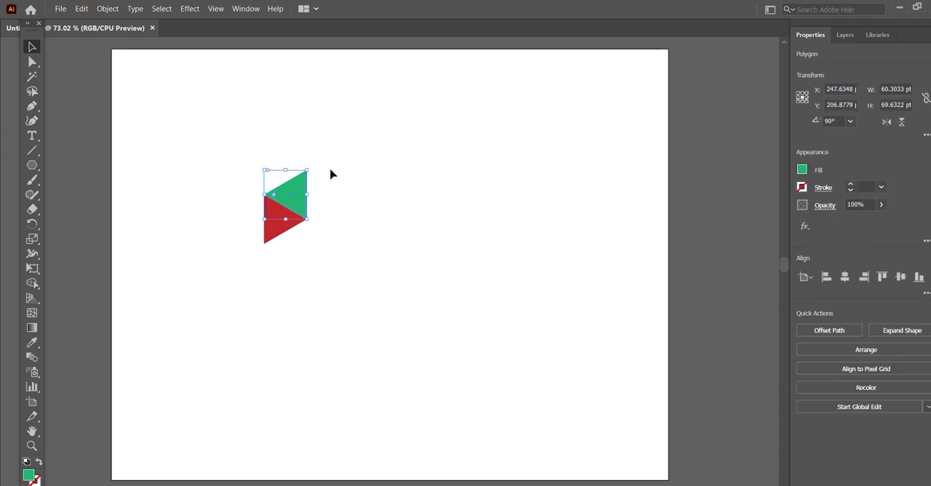
left_click(330, 174)
- Duplicate the green triangle straight down so the copy fits against the red triangle's lower edge
left_click(304, 202)
left_click_drag(301, 202, 300, 252)
left_click(359, 188)
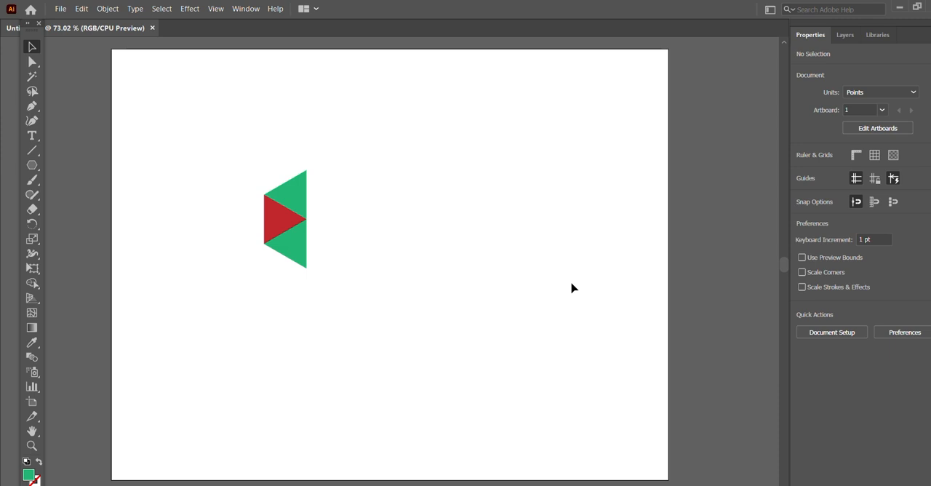
- Extend the alternating column downward with one more copy each of the red and green triangles, fitted edge to edge
left_click(280, 219)
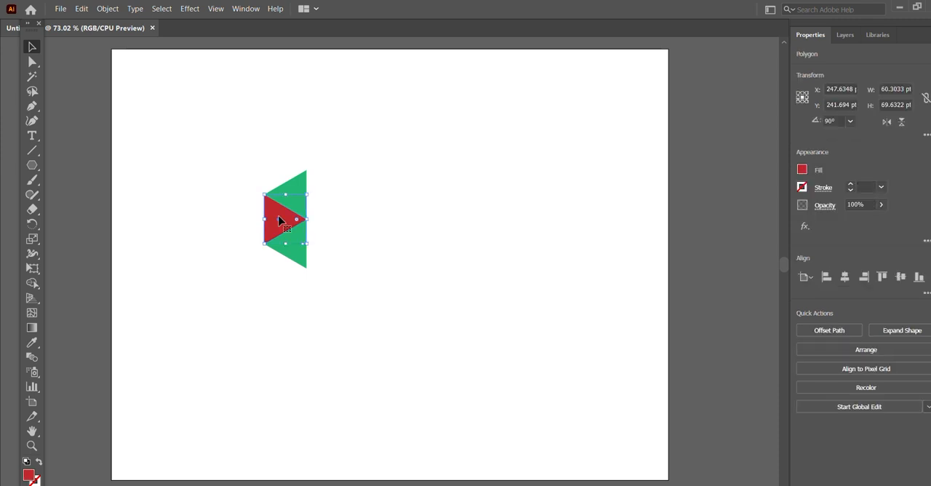
left_click_drag(279, 220, 284, 271)
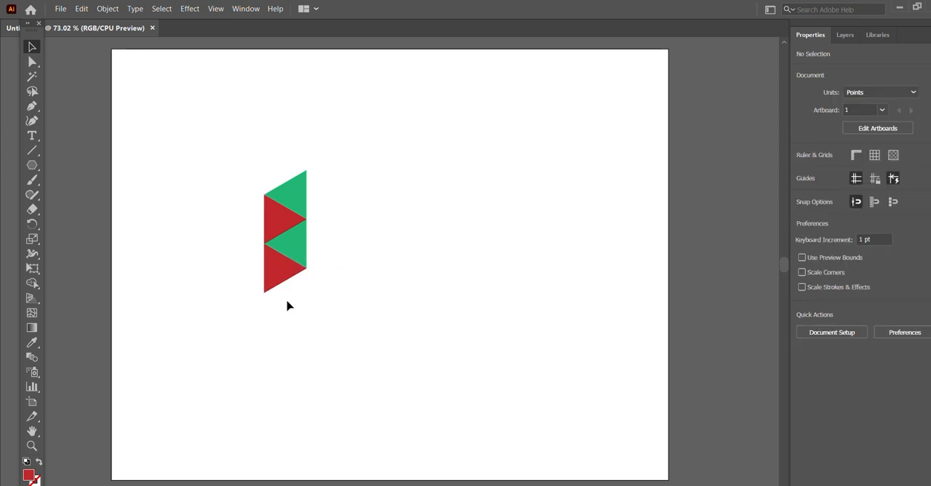
left_click(304, 258)
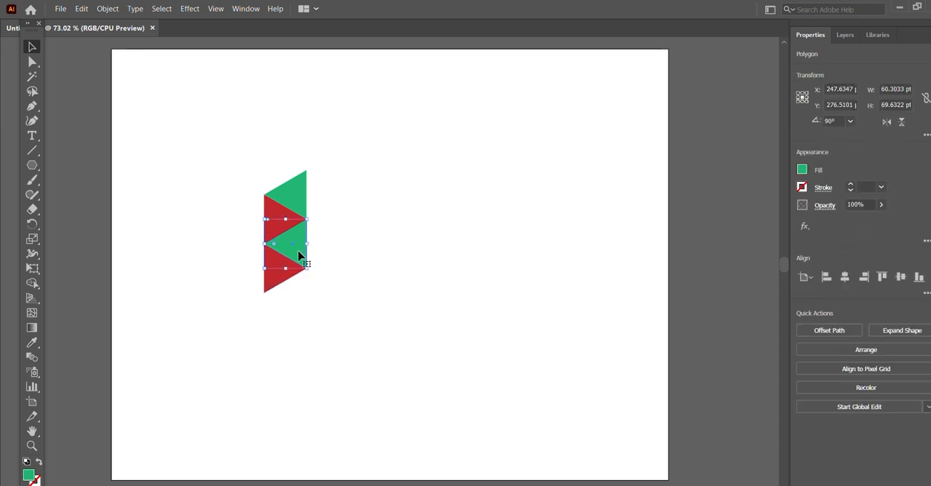
left_click_drag(298, 255, 299, 304)
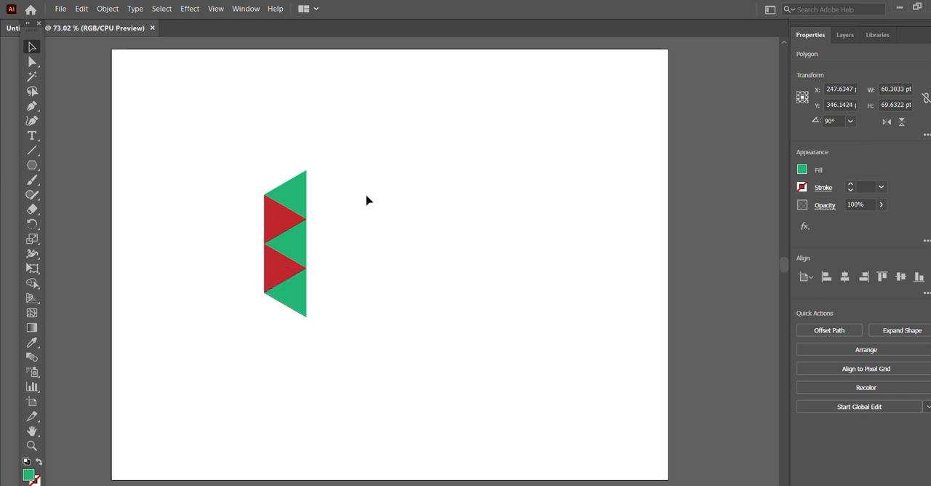
left_click(368, 202)
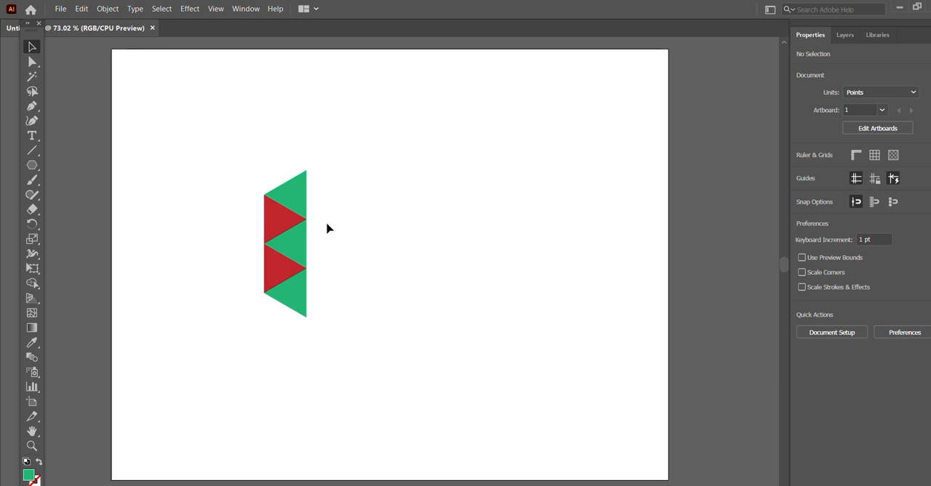
- Change the fill of the lower red triangle to the orange swatch R=241 G=90 B=36
left_click(286, 263)
left_click(802, 169)
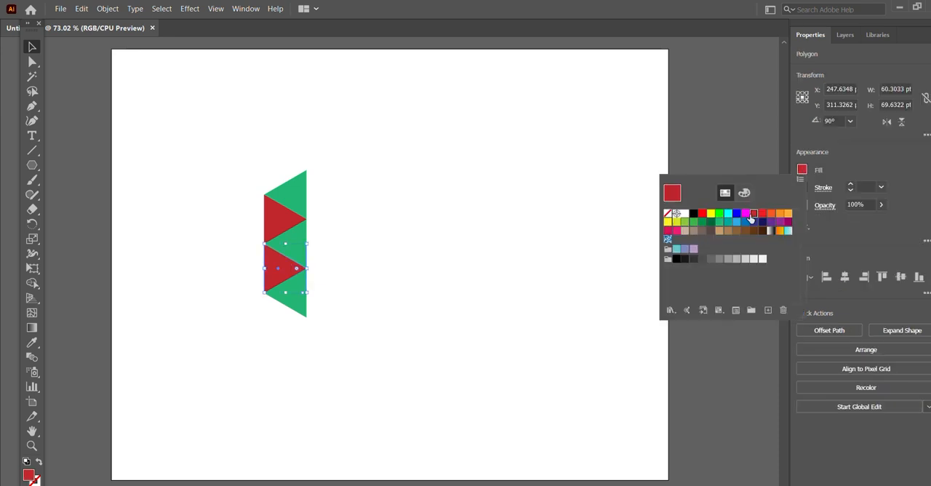
left_click(779, 215)
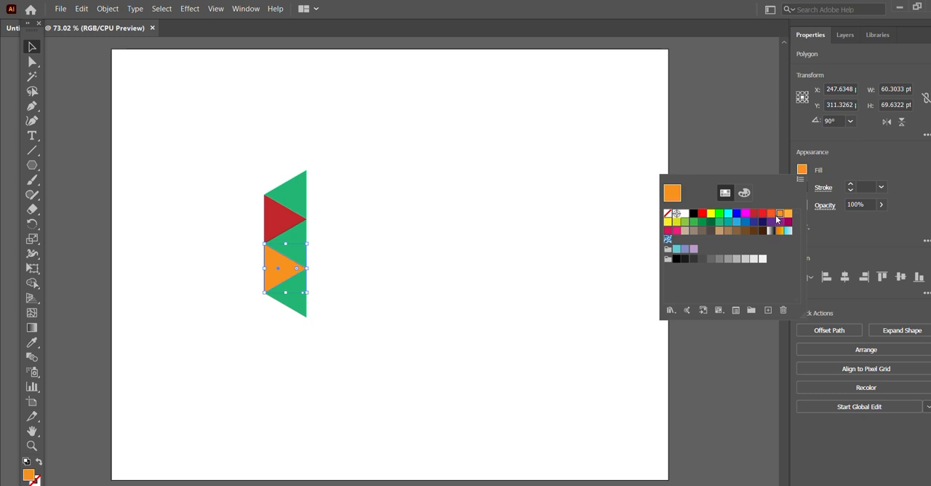
left_click(769, 214)
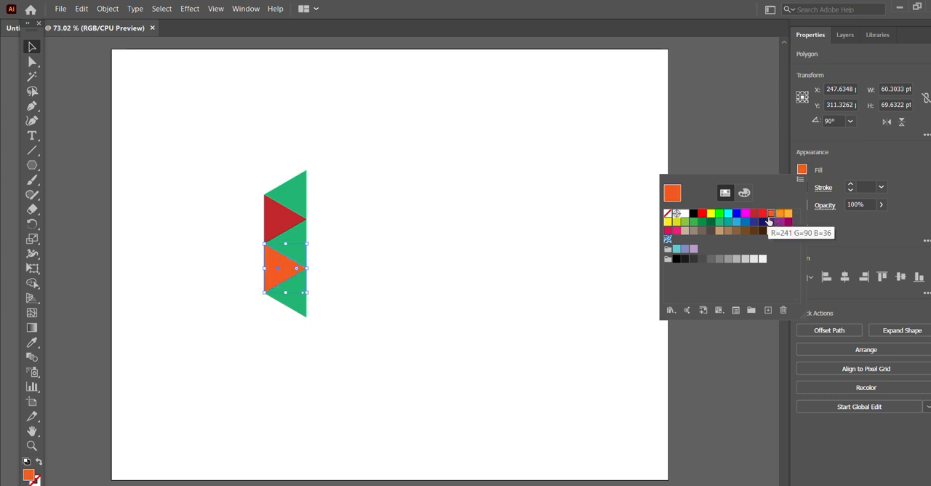
left_click(504, 245)
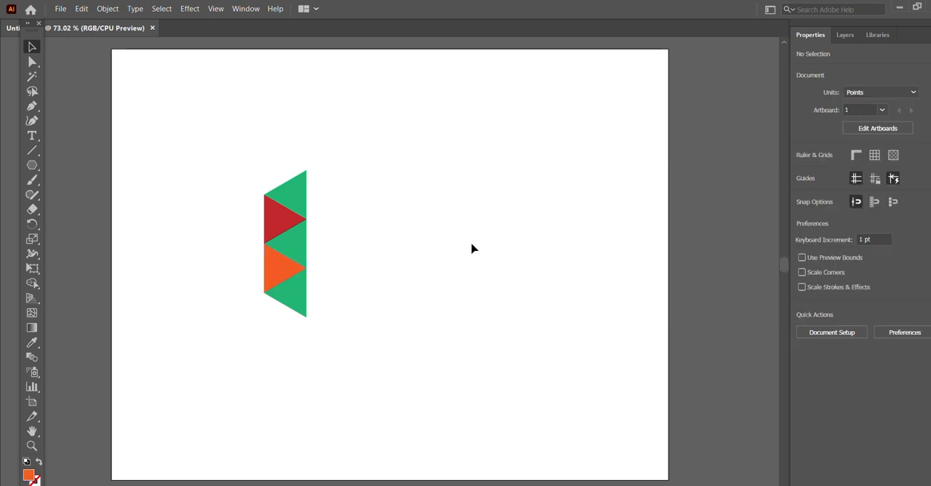
- Change the fill of the middle green triangle to magenta
left_click(297, 251)
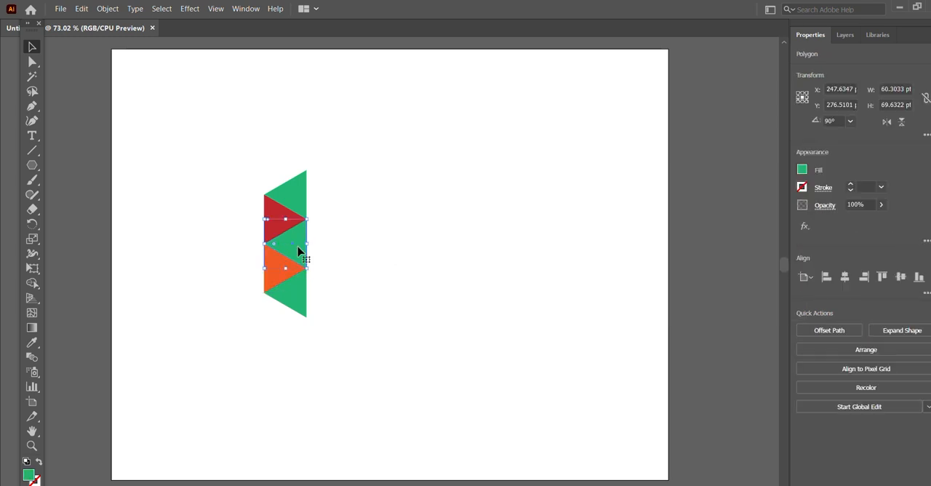
left_click(802, 172)
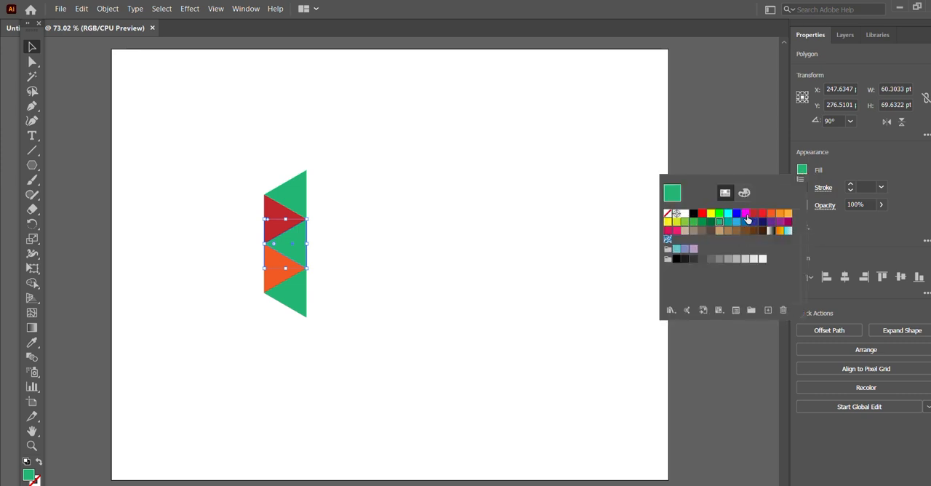
left_click(745, 212)
left_click(389, 228)
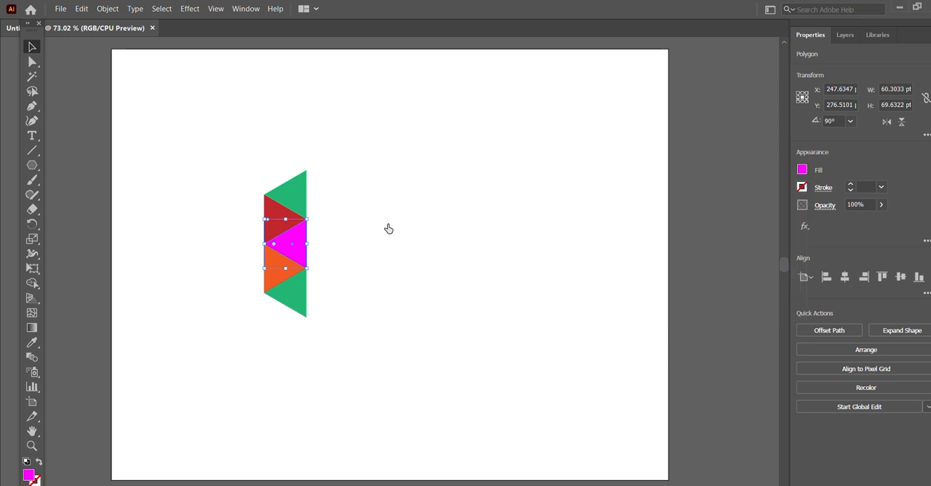
left_click(388, 229)
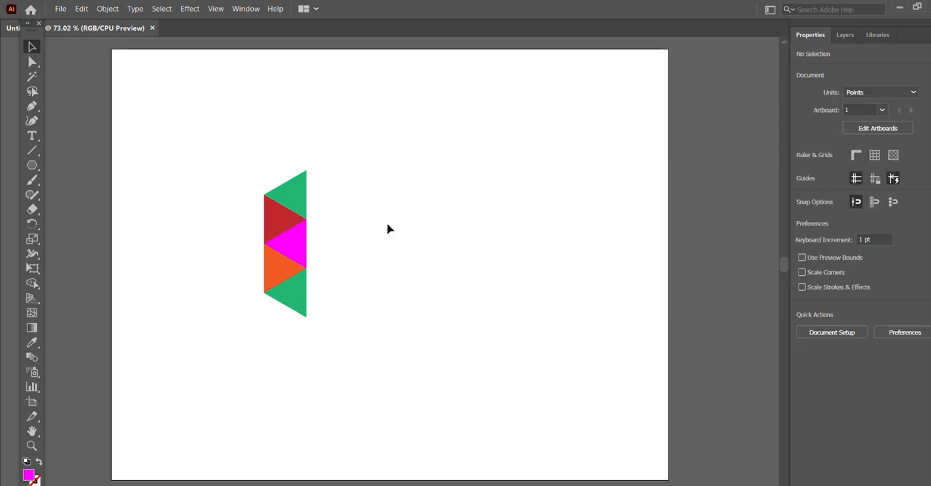
- Change the fill of the lowest green triangle to purple
left_click(306, 297)
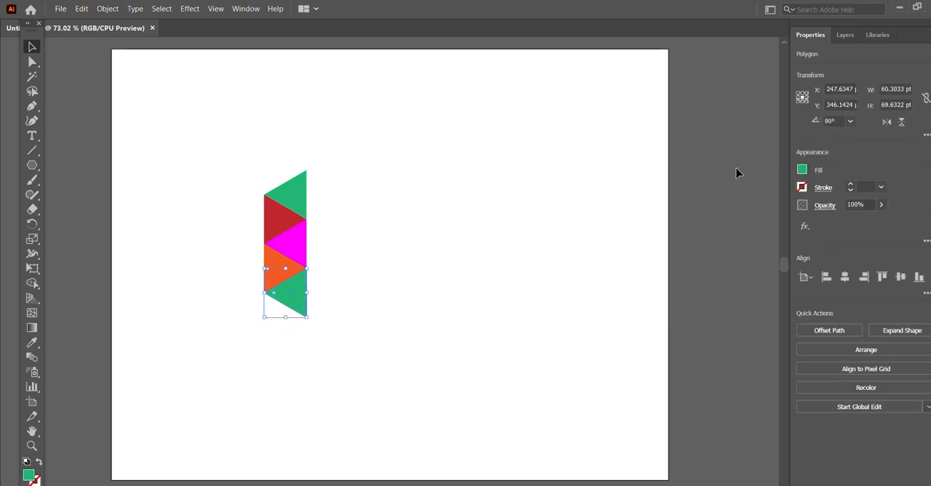
left_click(802, 168)
left_click(771, 224)
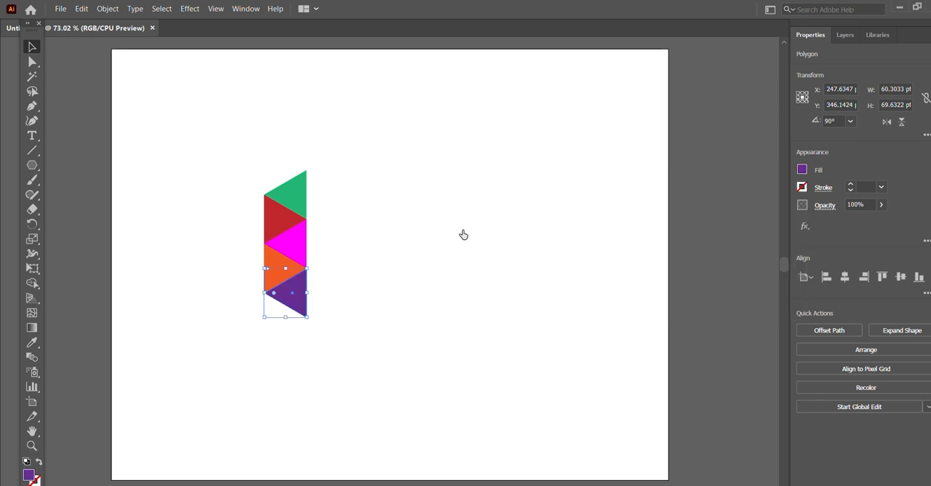
left_click(462, 235)
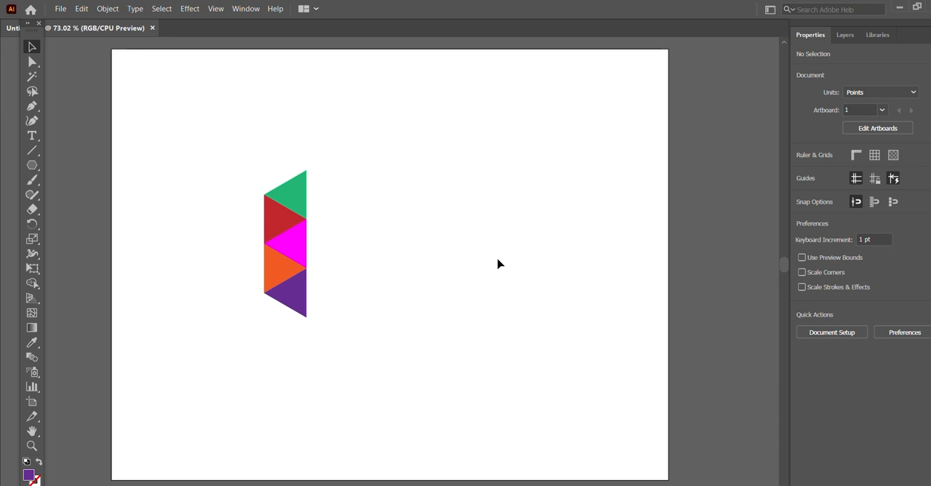
- Extend the column straight downward with one copy each of the orange and purple triangles, fitted edge to edge
left_click(281, 269)
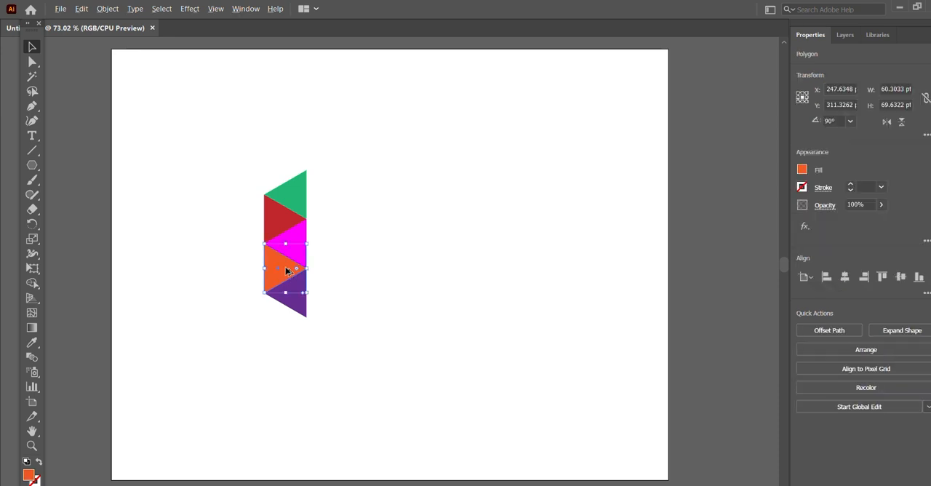
left_click_drag(286, 271, 287, 317)
left_click(370, 288)
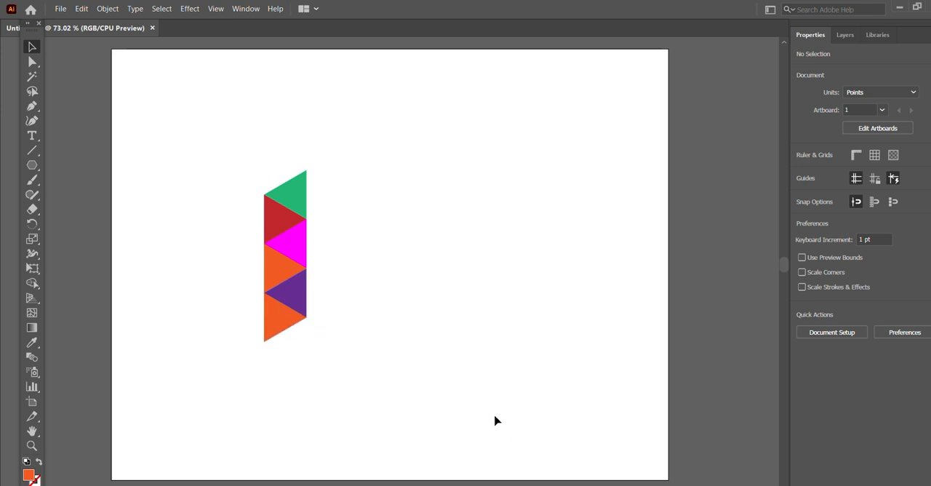
left_click(296, 294)
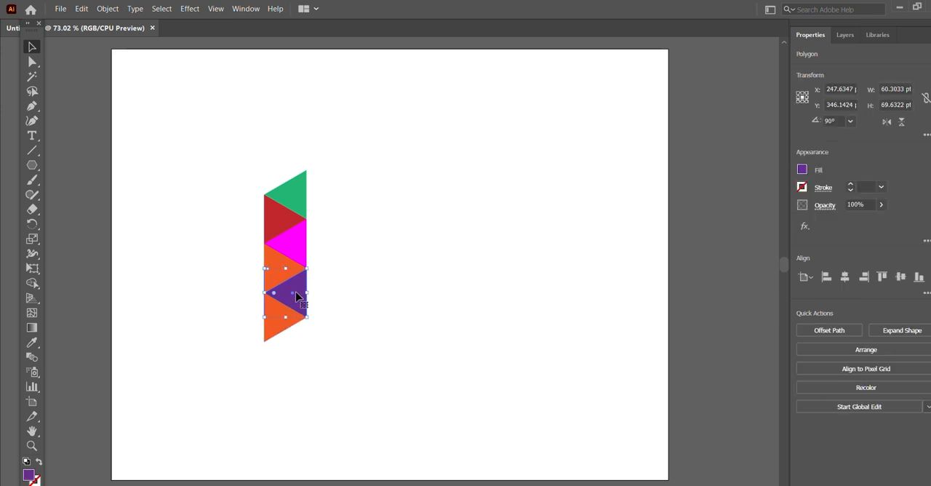
left_click_drag(296, 295, 297, 347)
left_click(369, 312)
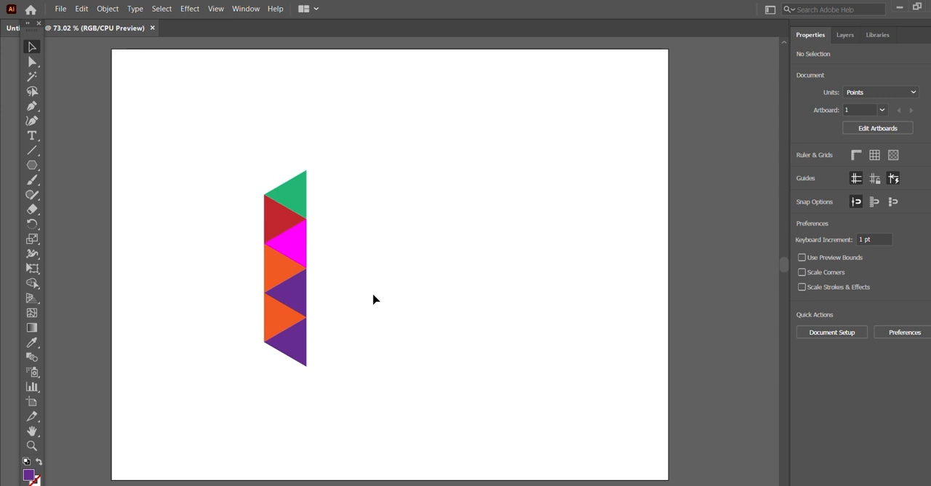
- Rotate the lowest purple triangle to about 163° and place it right of the column, touching the lowest orange triangle's tip
left_click(304, 358)
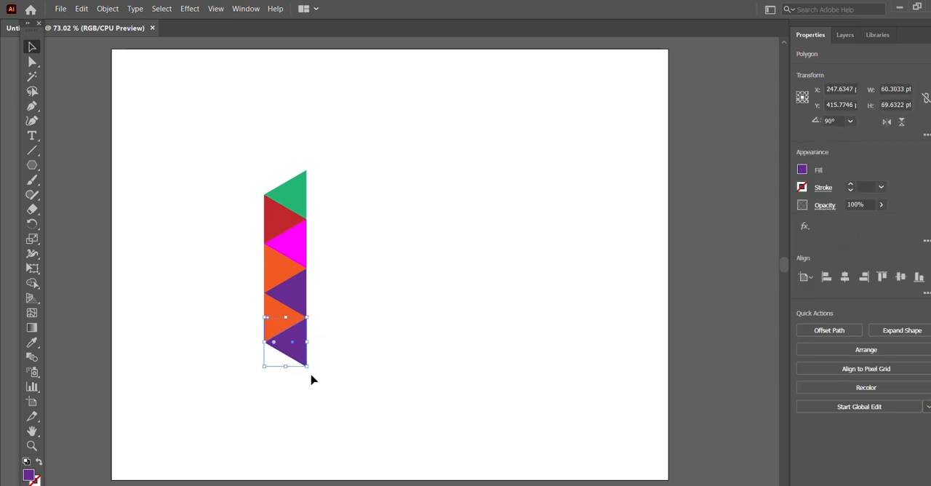
left_click_drag(307, 368, 334, 344)
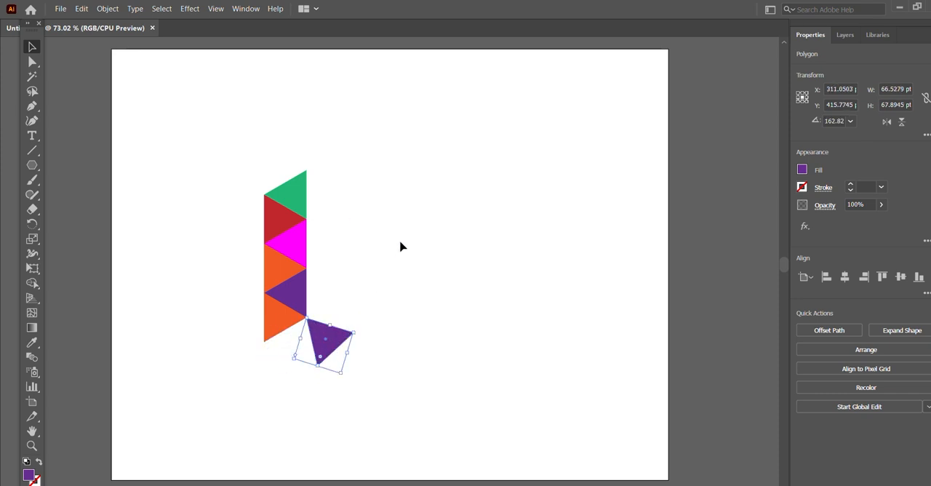
left_click(402, 240)
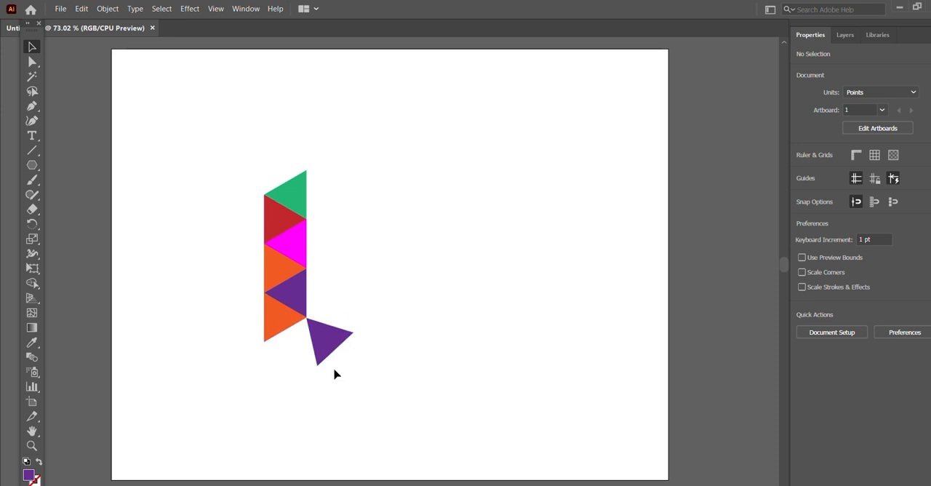
- Duplicate the lowest orange triangle and place the copy just below the column
left_click(276, 319)
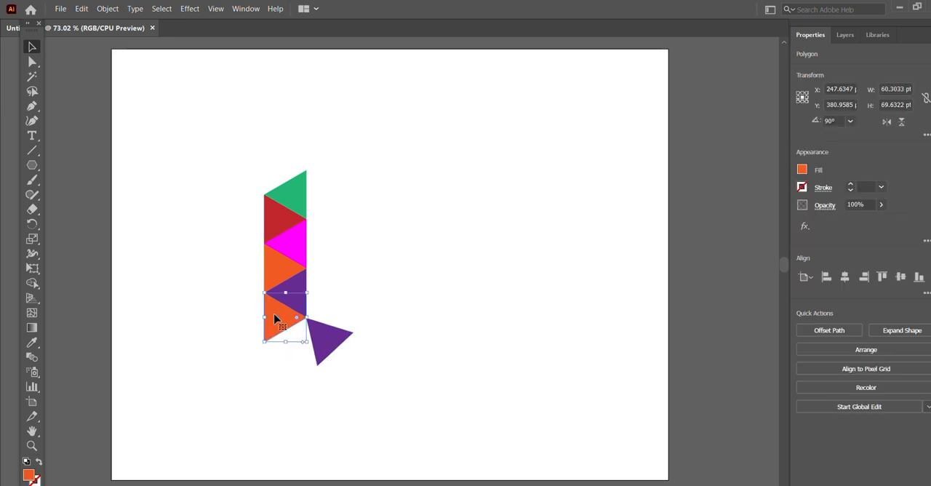
left_click(413, 256)
left_click(326, 354)
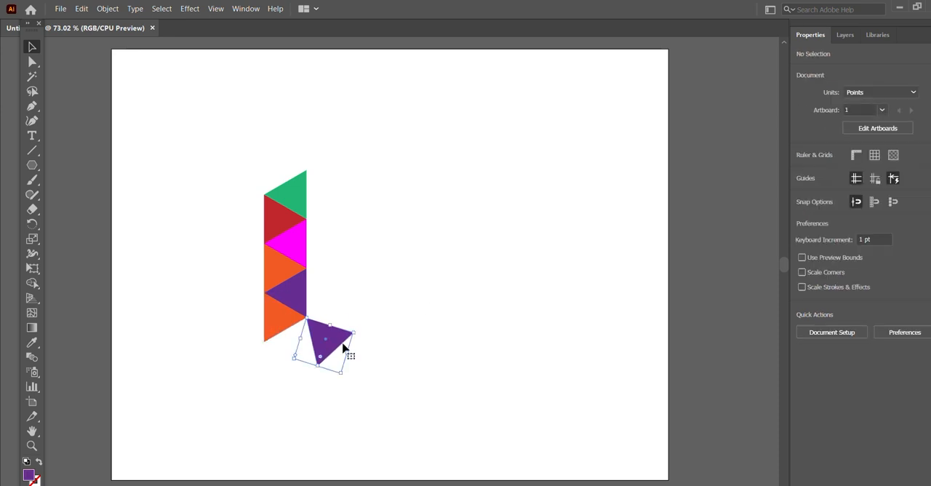
left_click(421, 254)
left_click(277, 325)
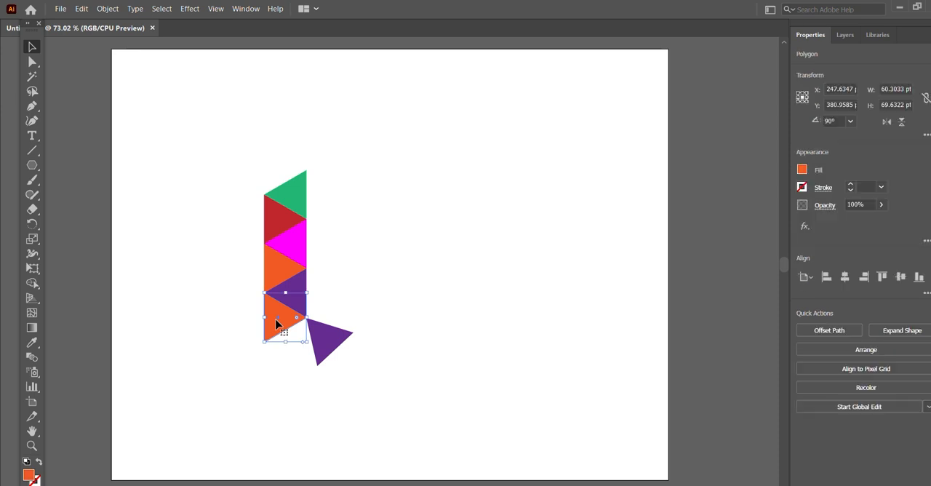
left_click_drag(276, 324, 288, 371)
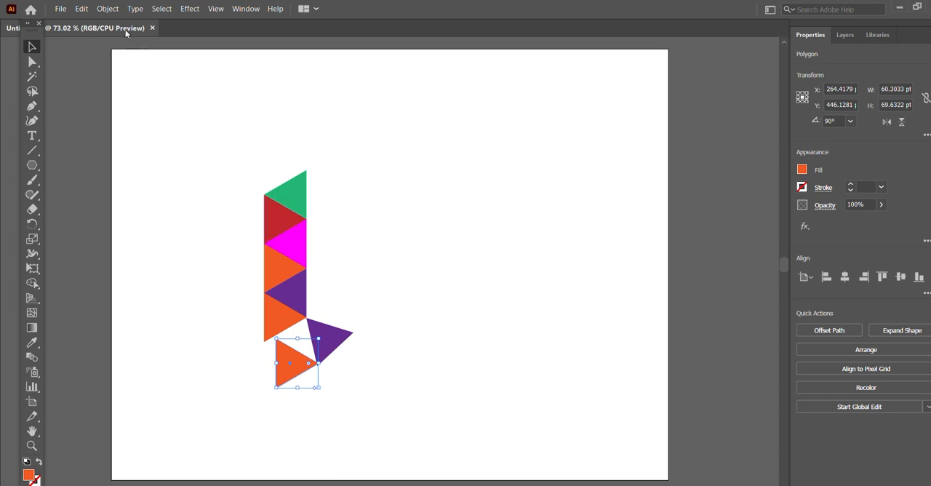
- Reflect the new orange triangle across the vertical axis and fit it against the lower slanted edge of the column's last triangle
left_click(107, 8)
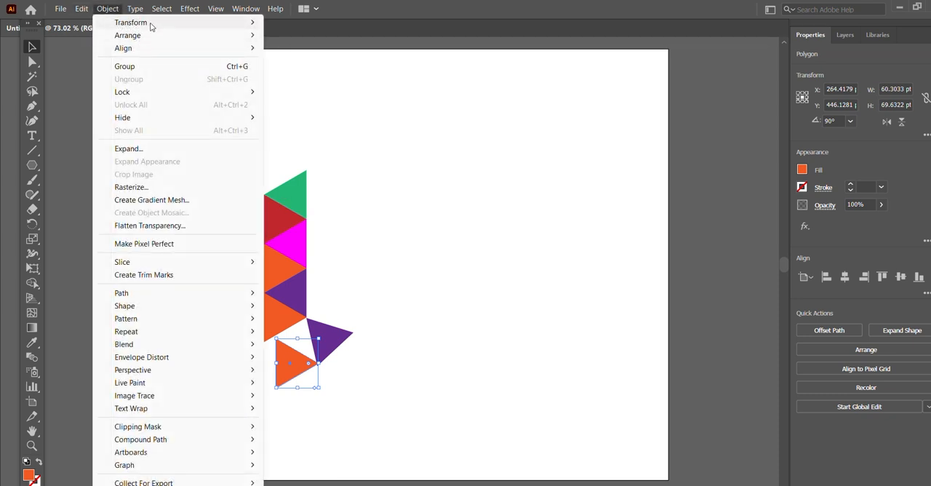
mouse_move(151, 25)
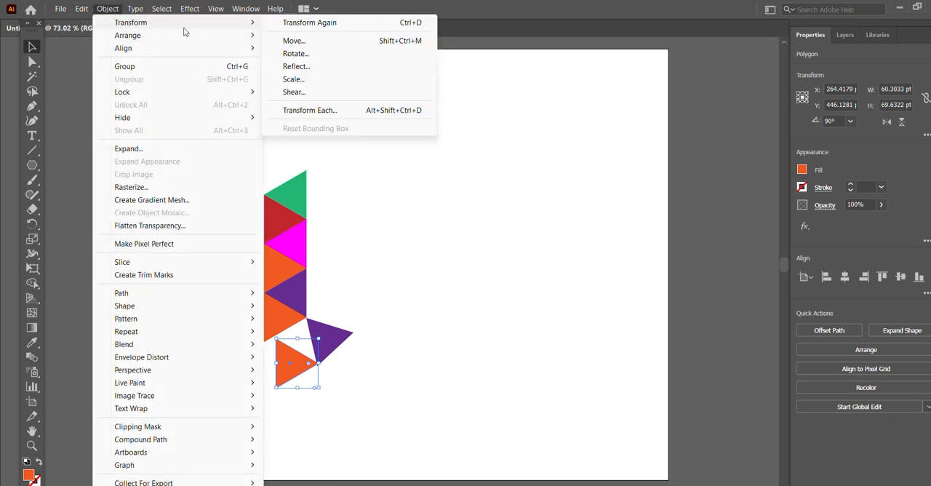
left_click(328, 68)
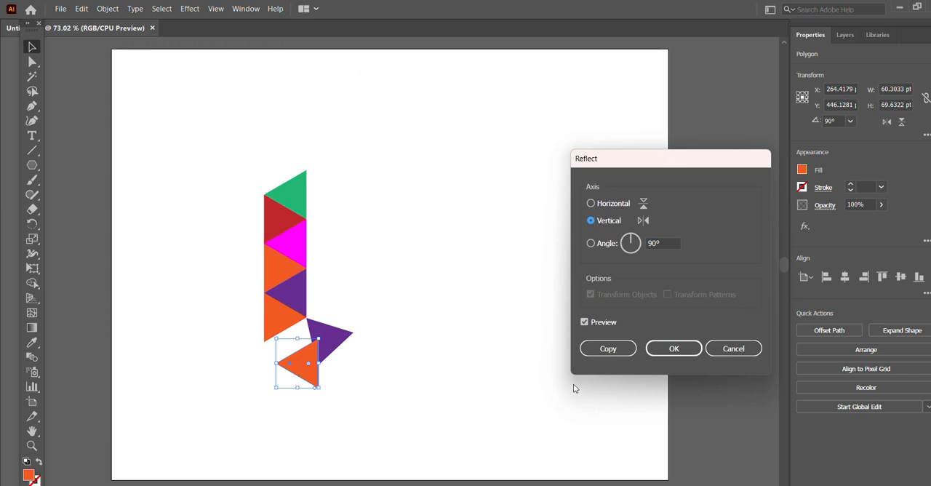
left_click(673, 348)
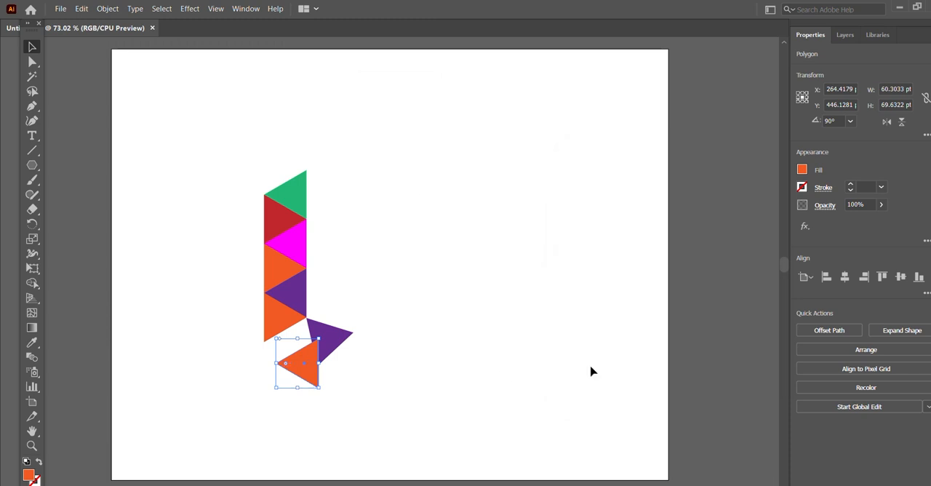
left_click(477, 336)
left_click_drag(313, 373, 284, 327)
left_click(404, 289)
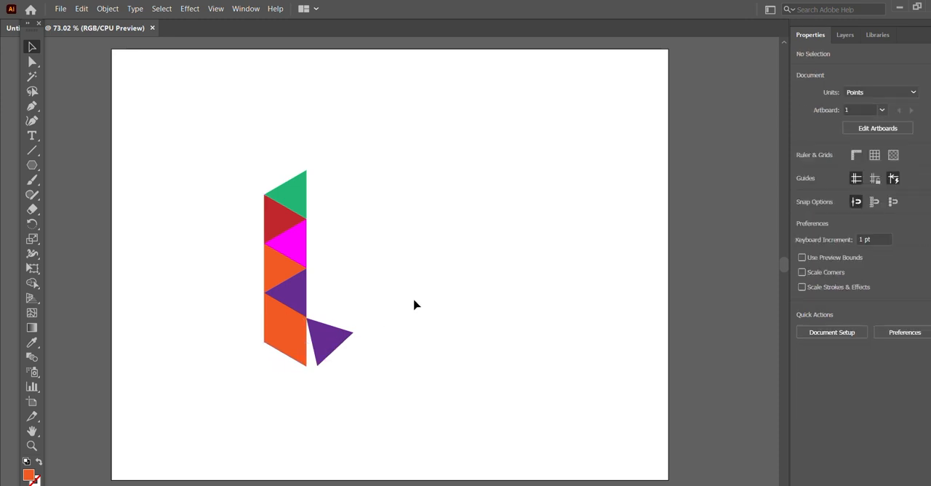
- Rotate the detached purple triangle to 150° and fit its vertical edge against the right side of the lowest orange triangle
left_click(333, 338)
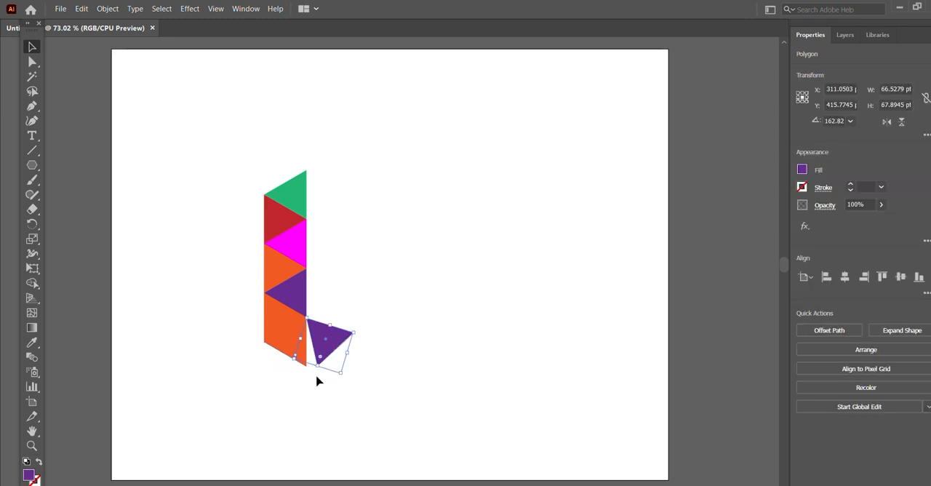
left_click_drag(333, 333, 333, 332)
left_click_drag(344, 375, 332, 380)
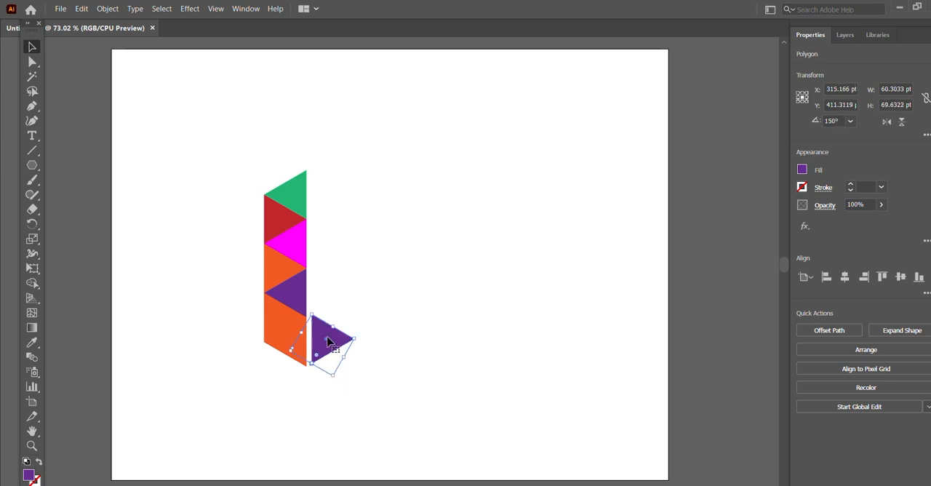
left_click_drag(328, 336, 323, 339)
left_click(381, 285)
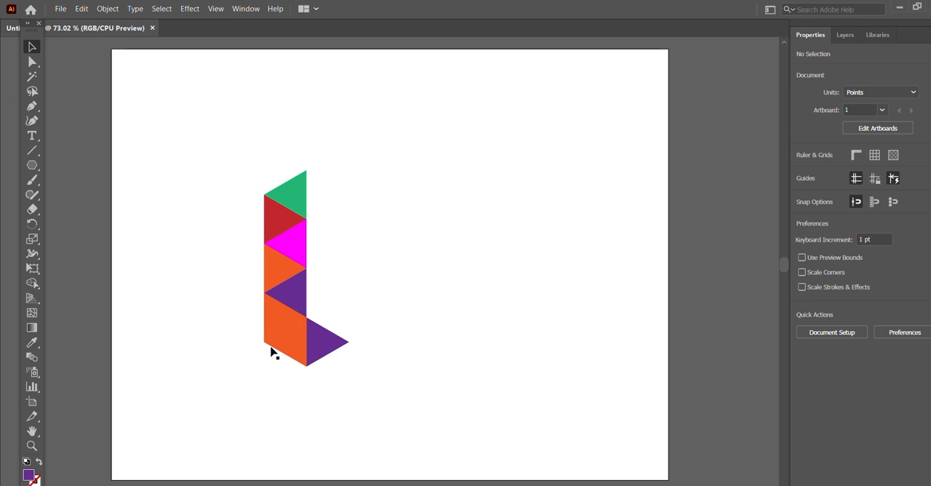
left_click_drag(286, 335, 286, 336)
left_click(439, 248)
key("ctrl+z")
left_click(448, 320)
- Change the fill of the orange triangle directly below the purple one in the column to yellow
left_click(284, 326)
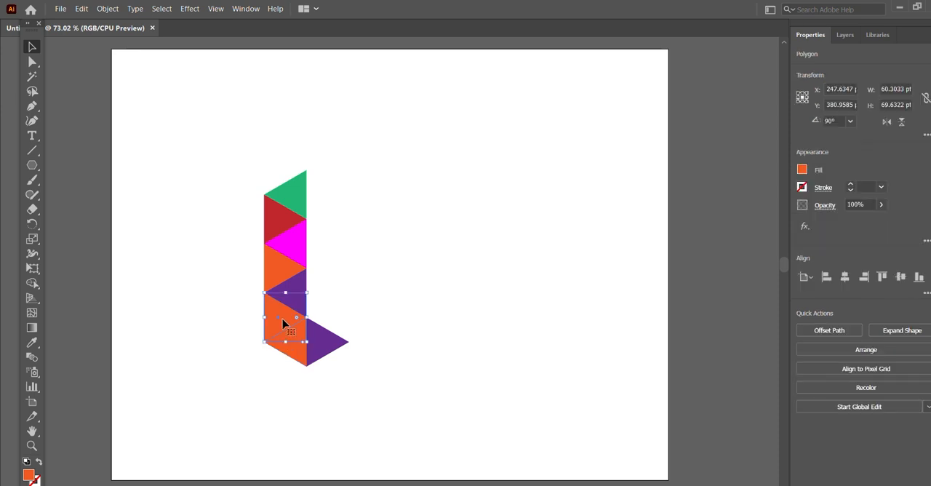
left_click(803, 169)
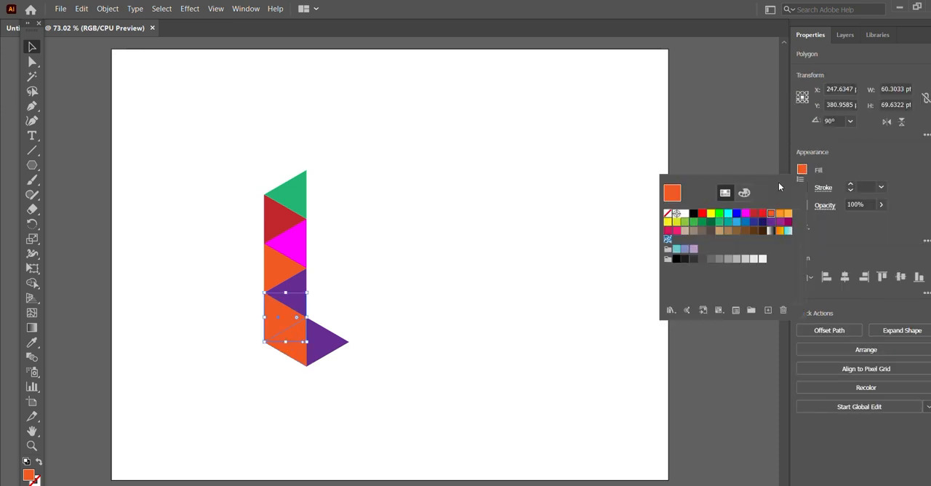
left_click(709, 213)
left_click(464, 258)
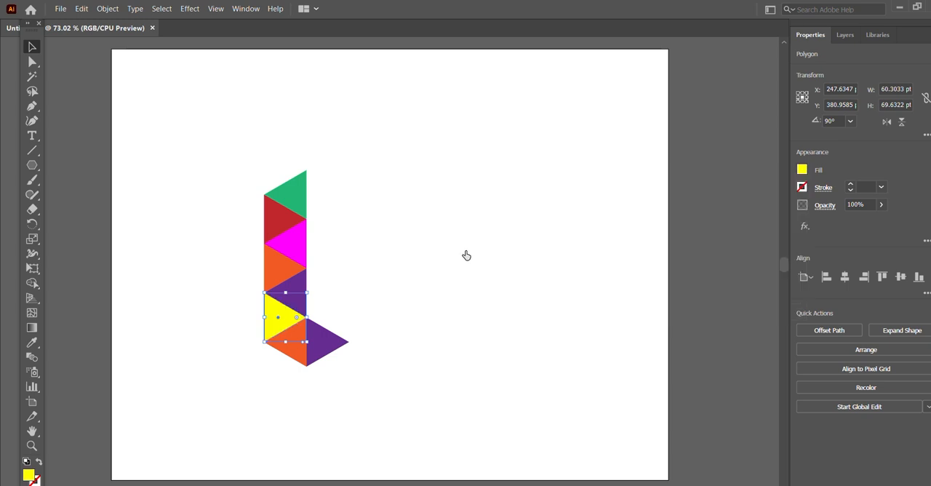
left_click(467, 255)
- Change the fill of the orange triangle at the bottom of the column to light blue
left_click(303, 340)
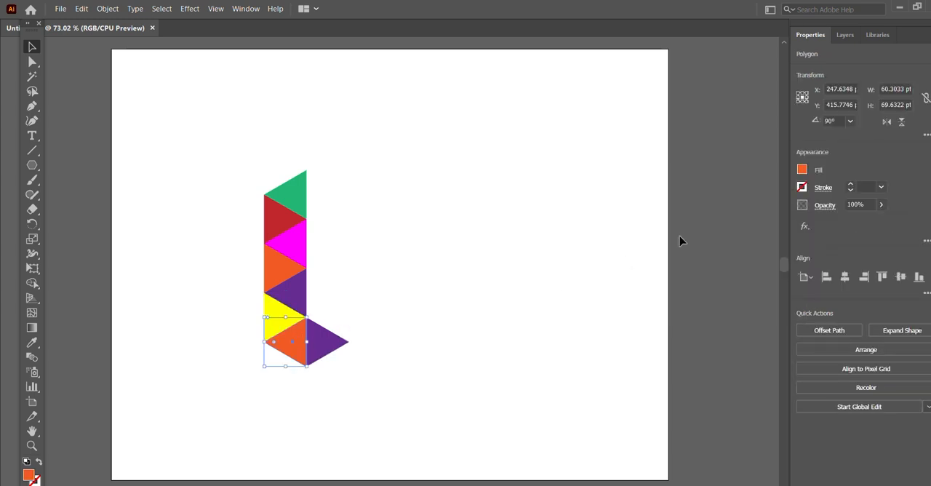
left_click(802, 169)
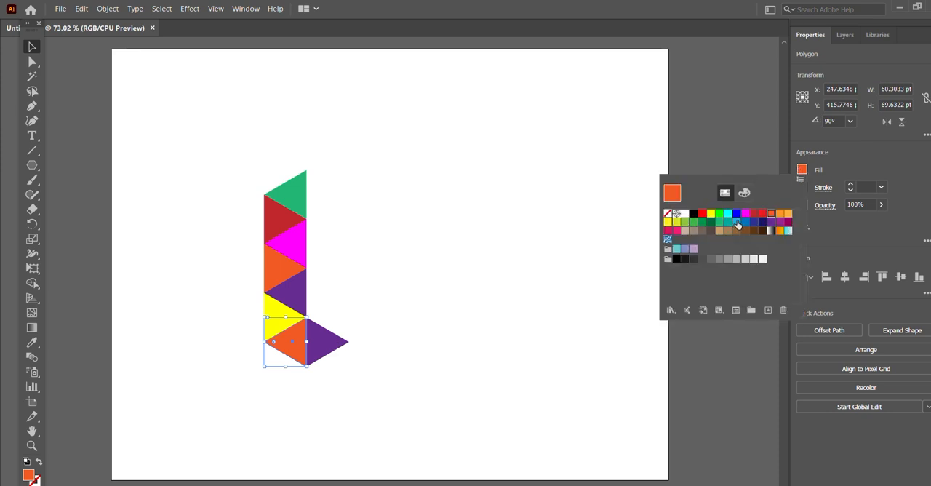
left_click(737, 222)
left_click(407, 237)
left_click(406, 236)
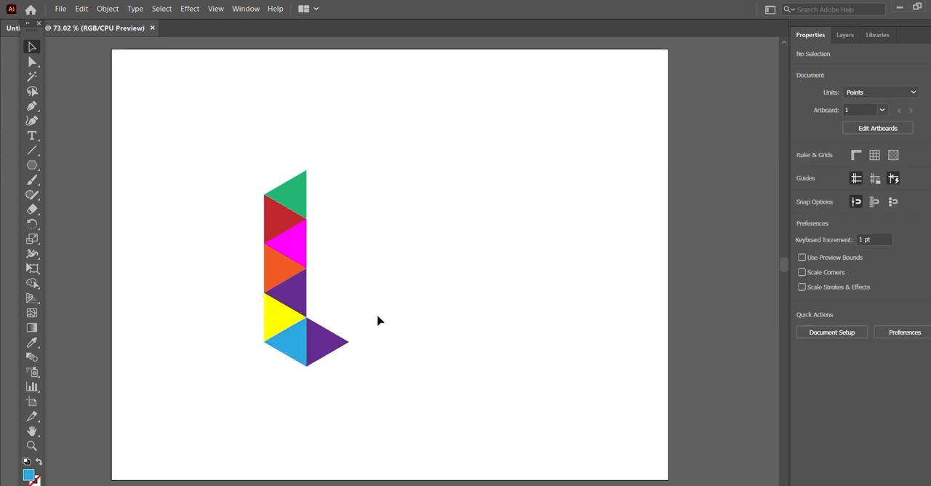
- Change the fill of the purple triangle beside the light blue one to brown
left_click(321, 340)
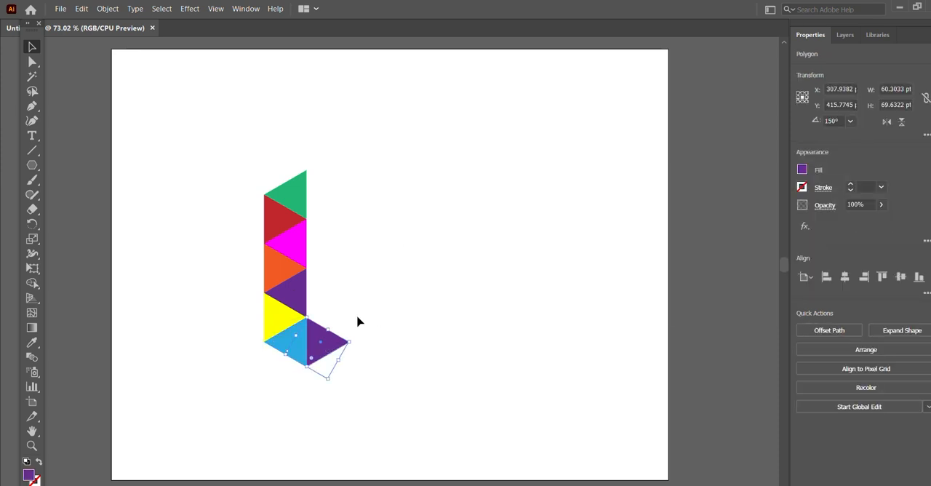
left_click(802, 170)
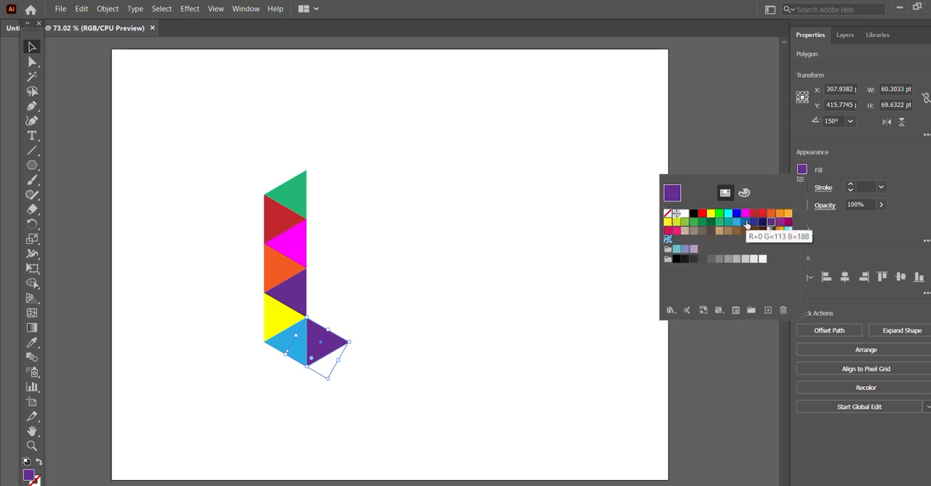
left_click(746, 222)
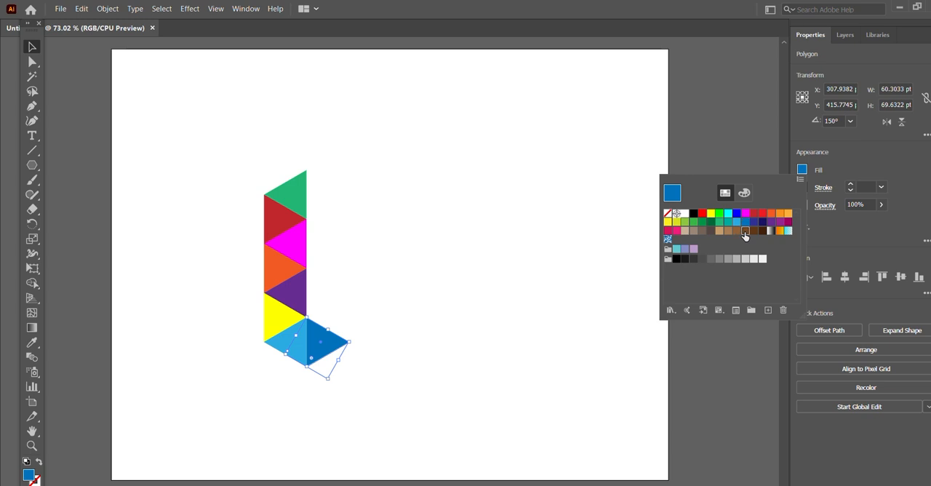
left_click(745, 231)
left_click(532, 283)
left_click(521, 267)
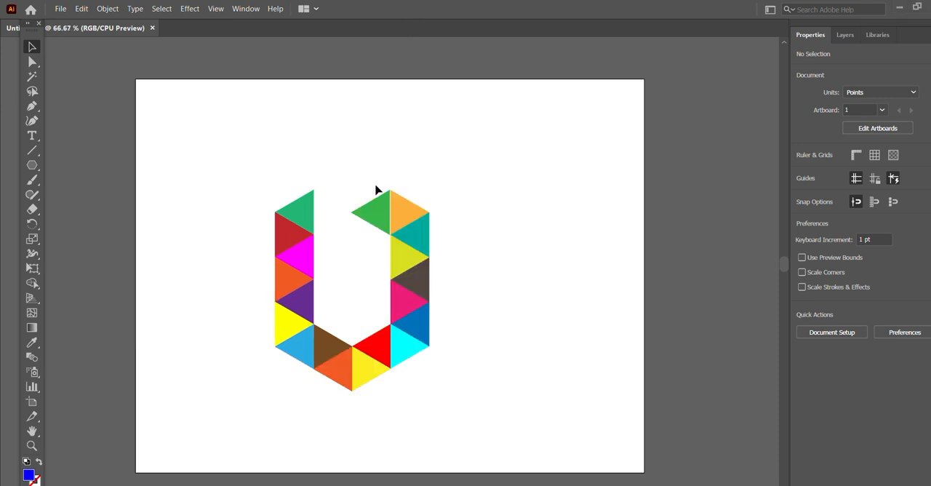
- Nudge the green triangle 2 pt to the right so its vertical edge fits against the light orange triangle
left_click_drag(377, 190, 377, 207)
left_click(455, 168)
left_click(386, 214)
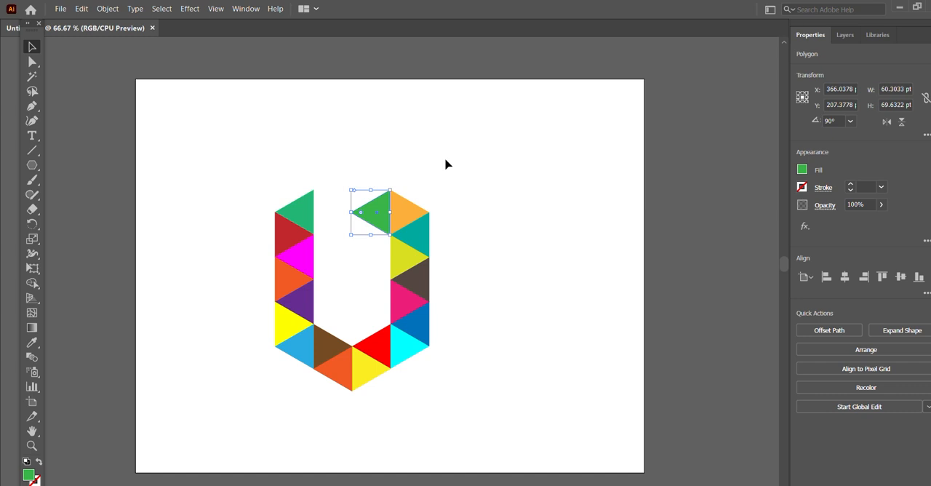
key("Right")
left_click(445, 164)
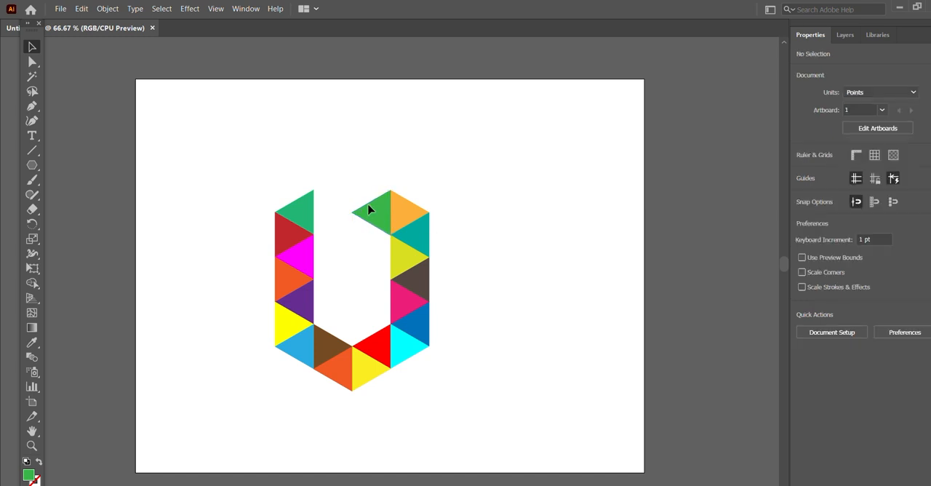
left_click(370, 210)
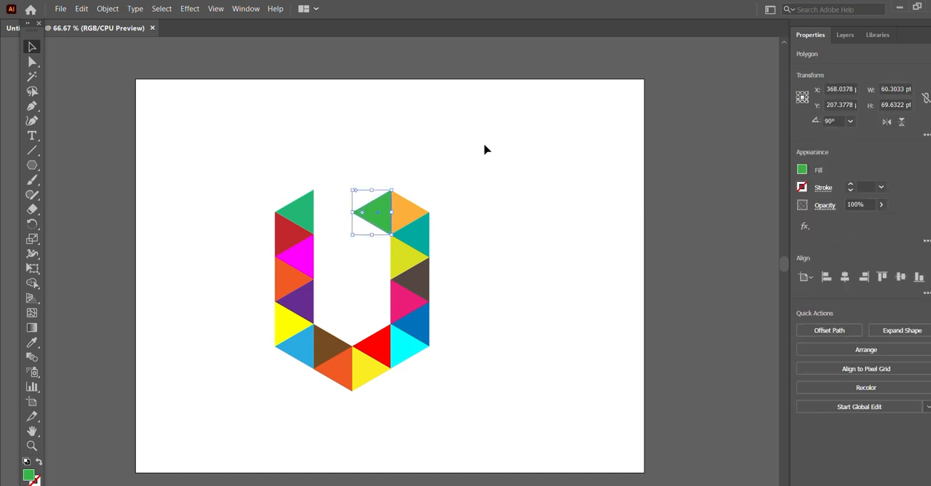
left_click(486, 151)
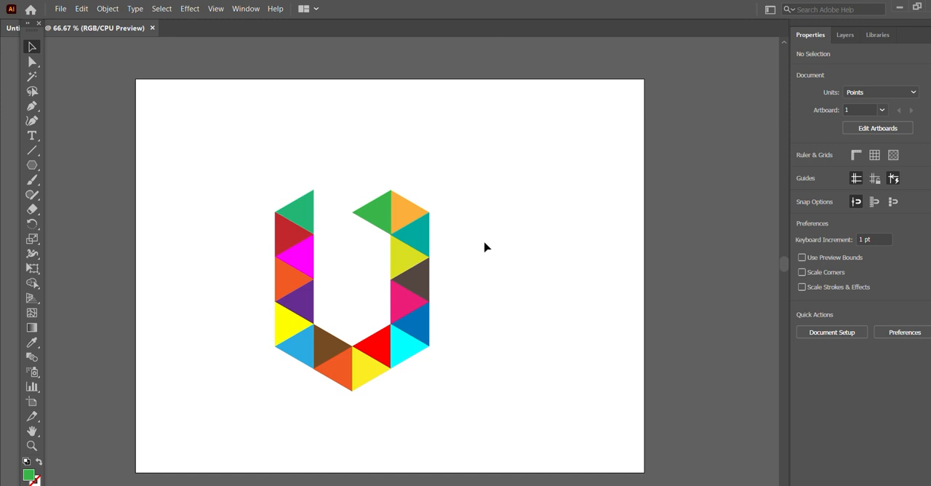
- Duplicate the green triangle, rotate the copy to 30° and fit it against the original's lower slanted edge
left_click(380, 212)
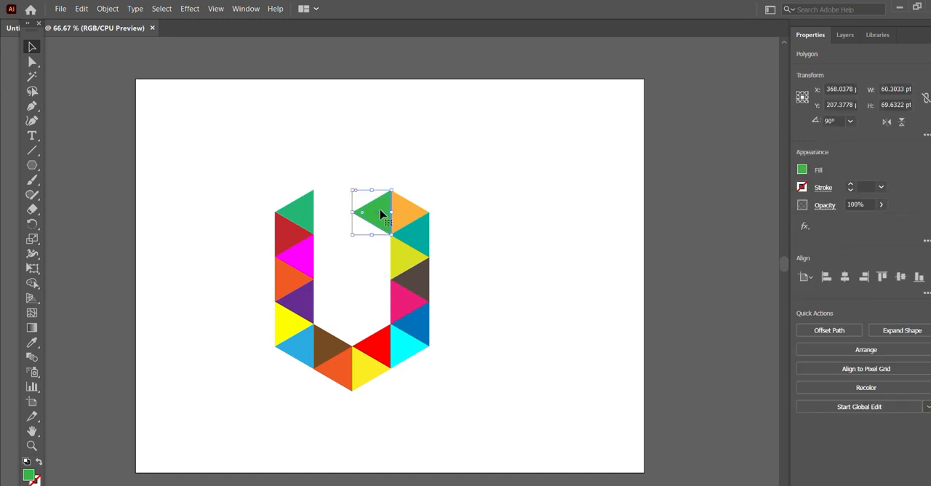
left_click_drag(381, 213, 380, 256)
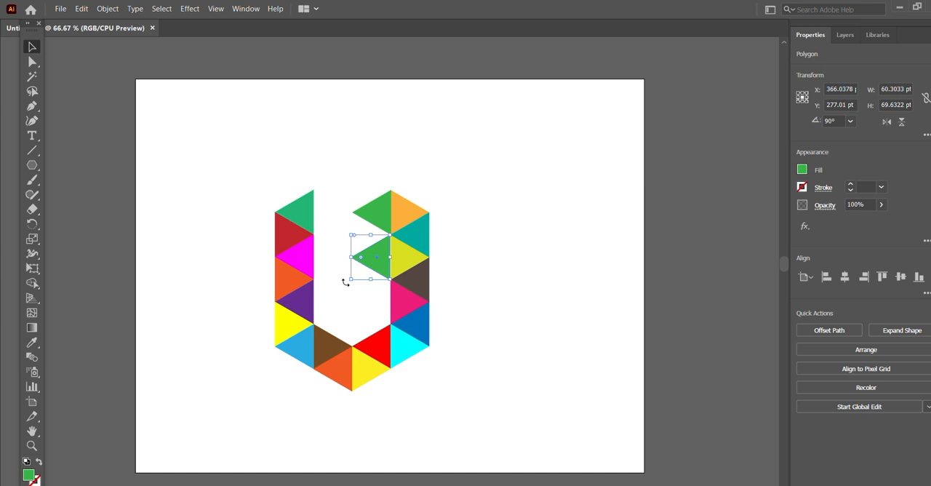
left_click_drag(346, 282, 372, 234)
left_click(451, 235)
left_click(366, 234)
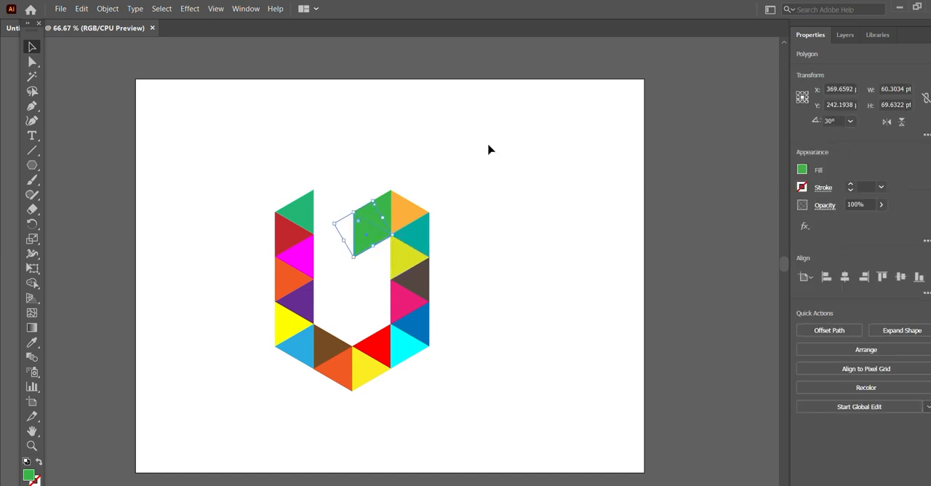
left_click(488, 149)
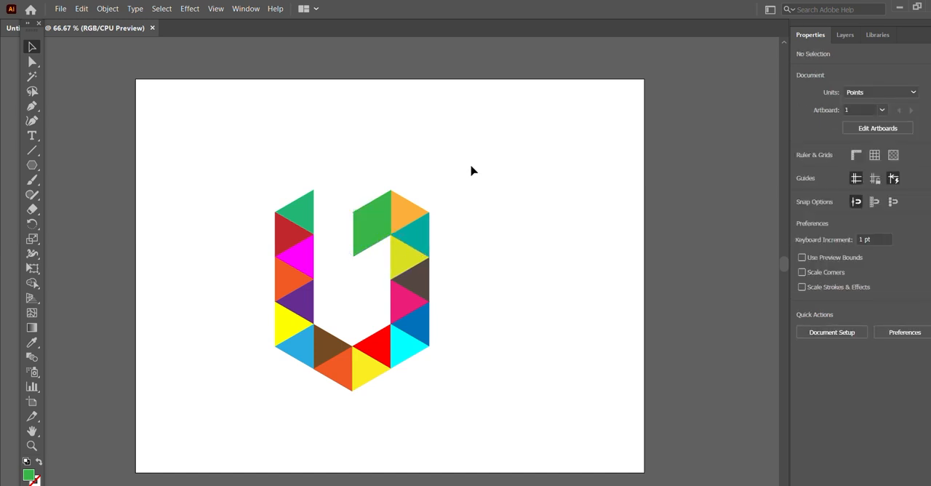
- Nudge the lower green triangle 1 pt up and 1 pt left to close the fit with its neighbour
left_click_drag(357, 231, 357, 230)
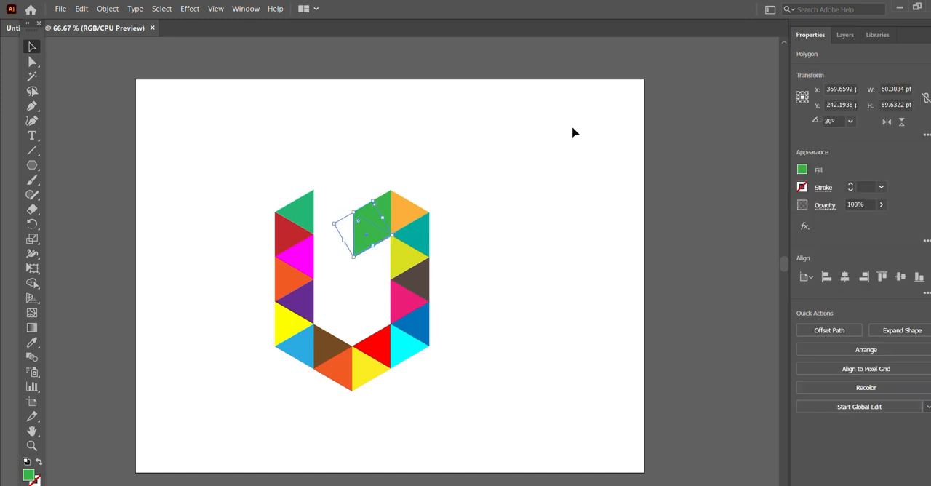
left_click(572, 132)
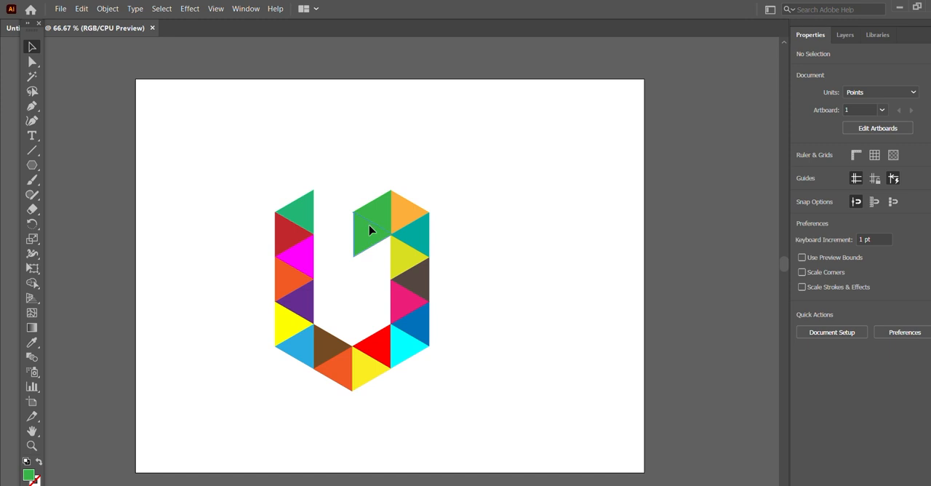
left_click(369, 230)
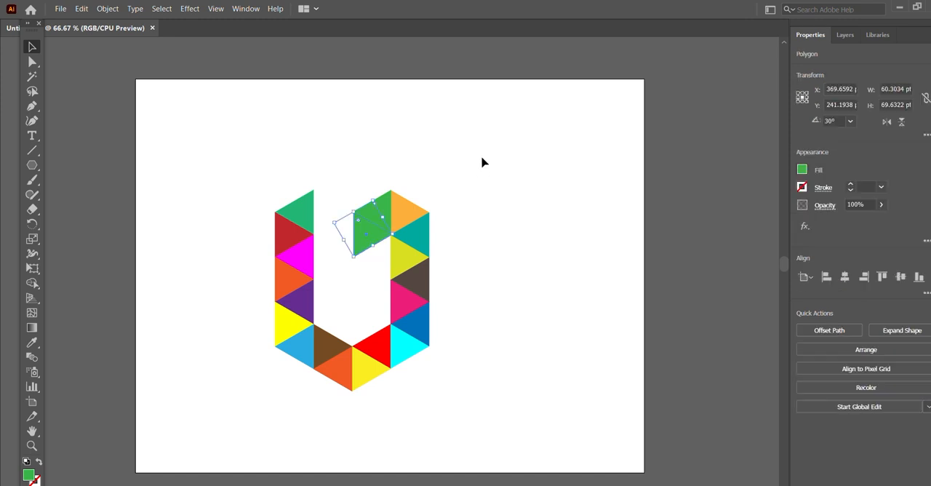
key("Left")
- Change the fill of the lower green triangle to RGB Red
left_click(802, 169)
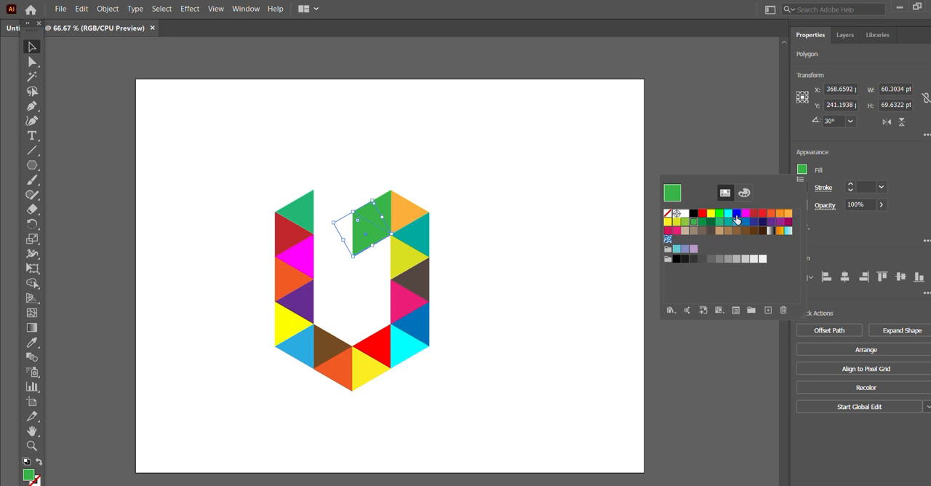
left_click(745, 223)
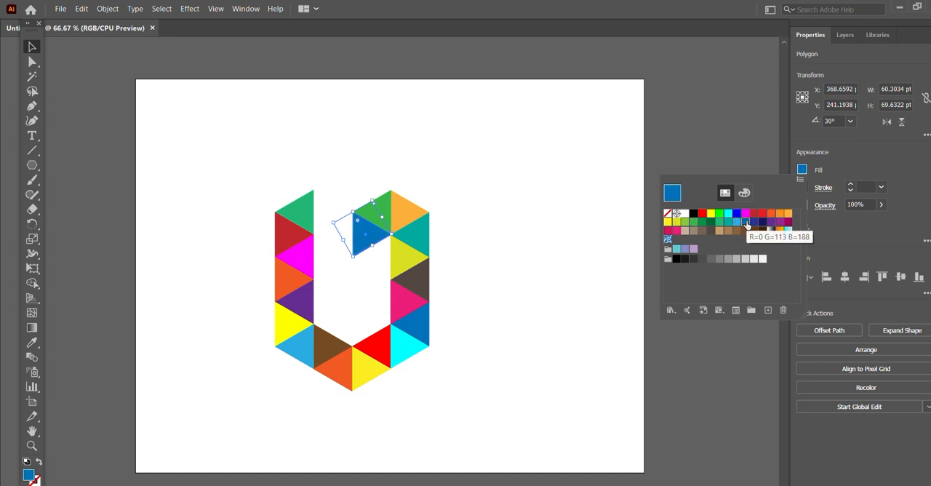
left_click(671, 232)
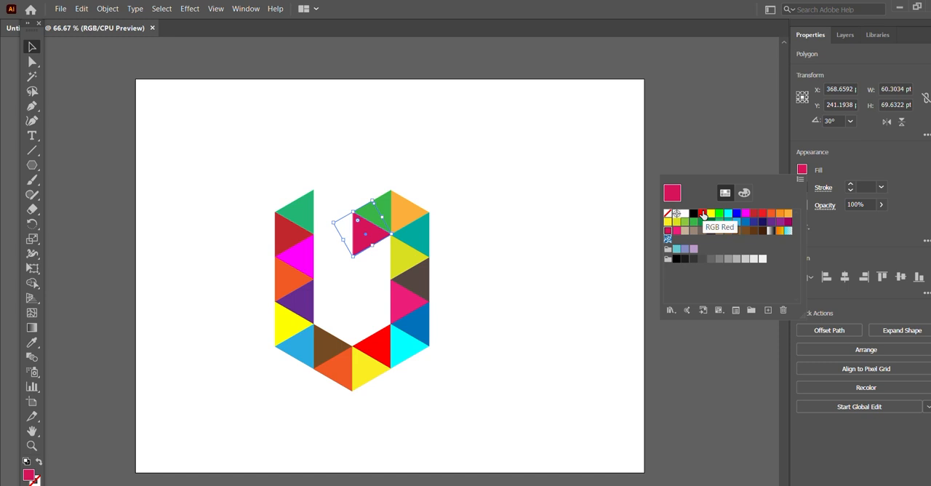
left_click(703, 213)
left_click(548, 170)
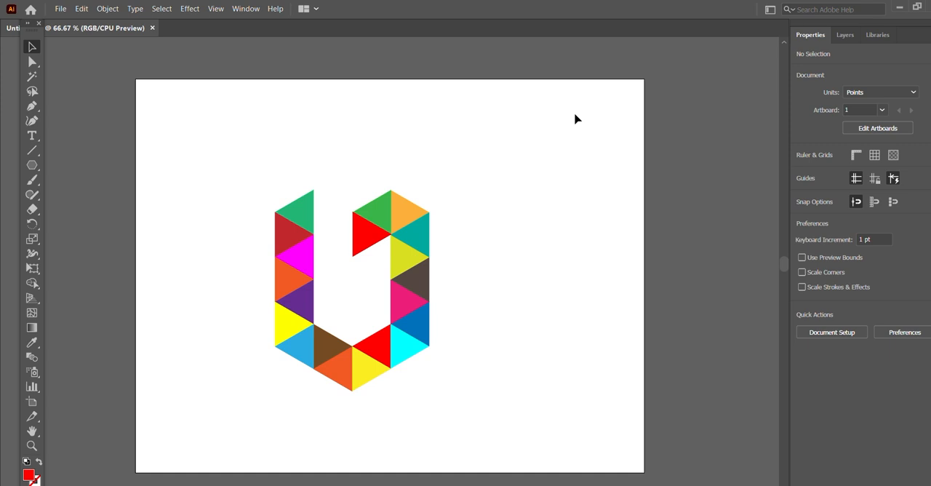
- Duplicate the green triangle and fit the copy against the vertical edge of the upper red triangle
left_click(373, 217)
left_click_drag(373, 218, 334, 241)
left_click(427, 148)
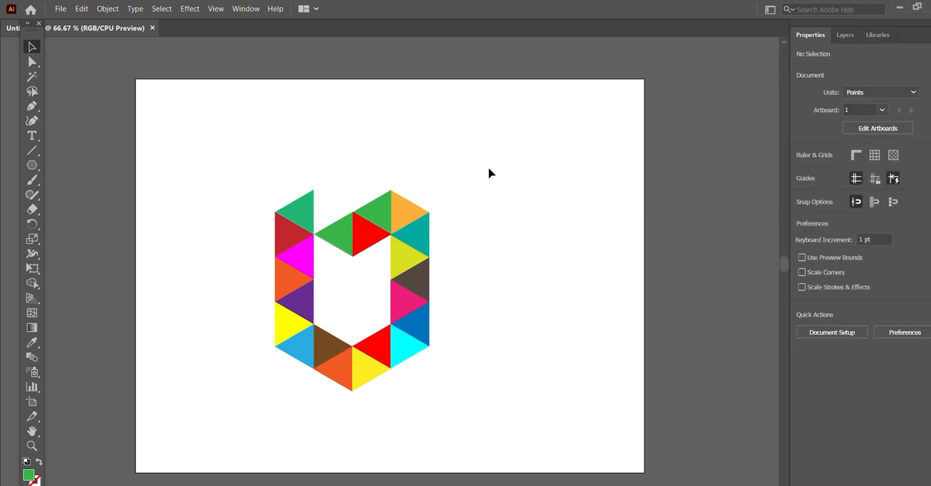
- Change the fill of the green triangle left of the upper red one to yellow
left_click(340, 234)
left_click(802, 170)
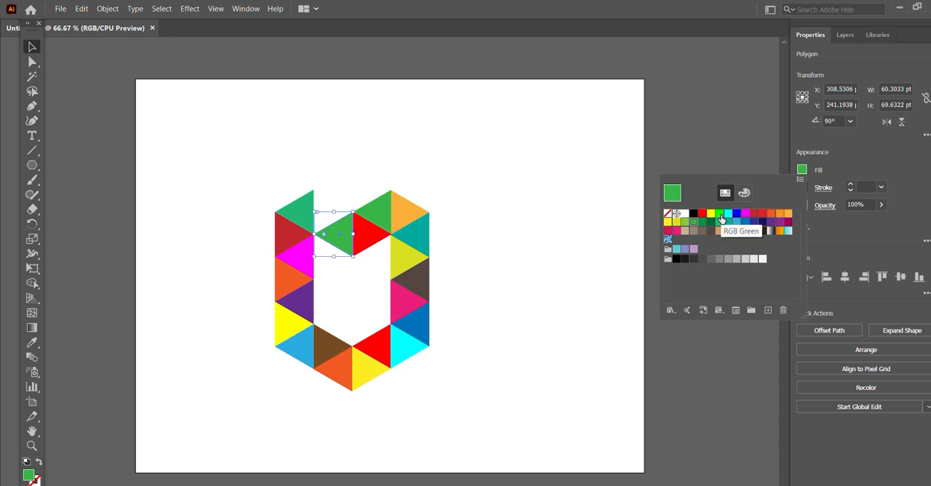
left_click(710, 213)
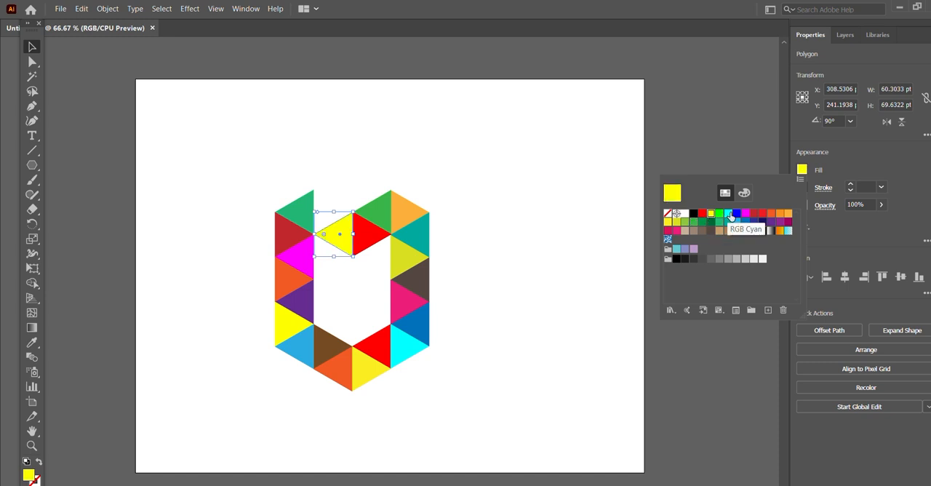
left_click(551, 165)
left_click(551, 165)
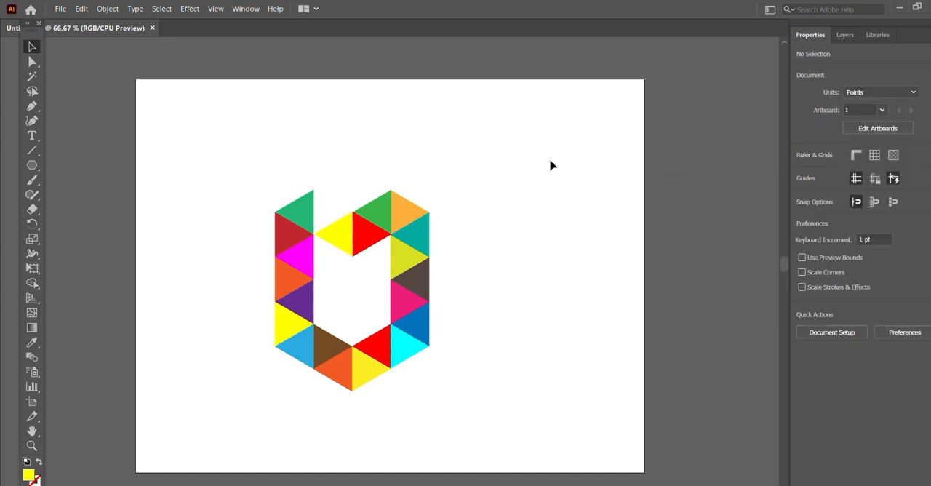
- Duplicate the yellow triangle beside the upper red one and place the copy directly below it
left_click(301, 208)
left_click(391, 170)
left_click(351, 234)
left_click_drag(345, 244, 346, 289)
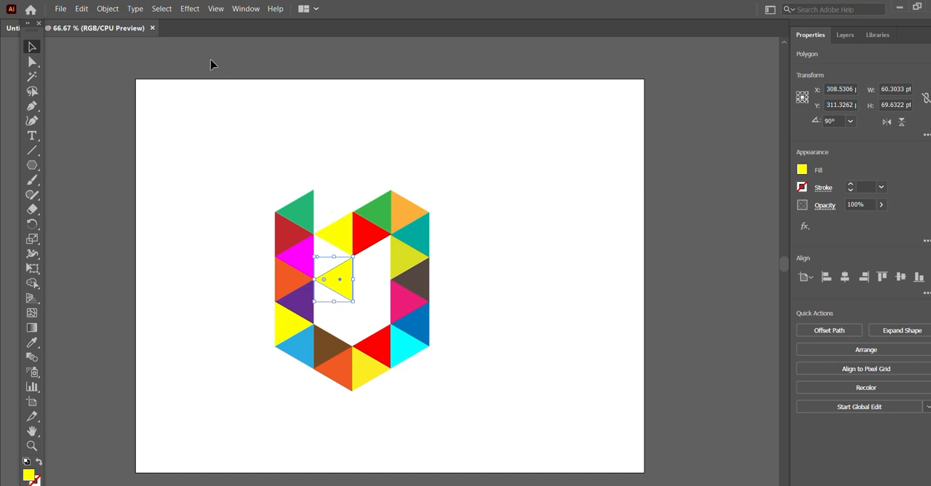
- Rotate the yellow copy to 30° and fit it between the magenta triangle and the lower slanted edge of the original yellow triangle
left_click(105, 8)
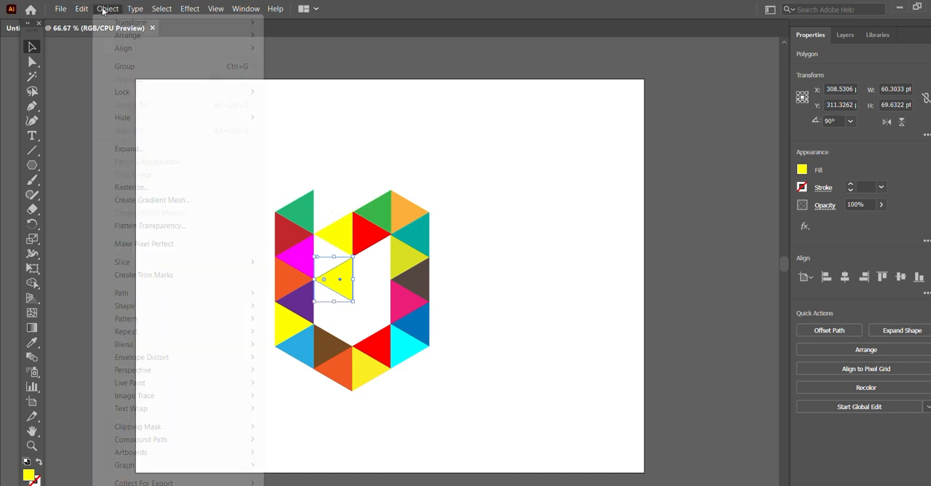
mouse_move(131, 23)
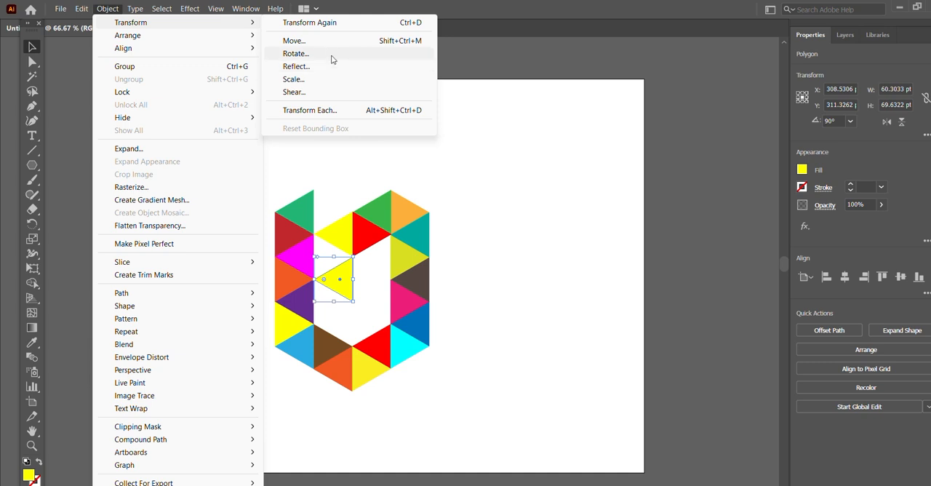
left_click(332, 59)
left_click(613, 318)
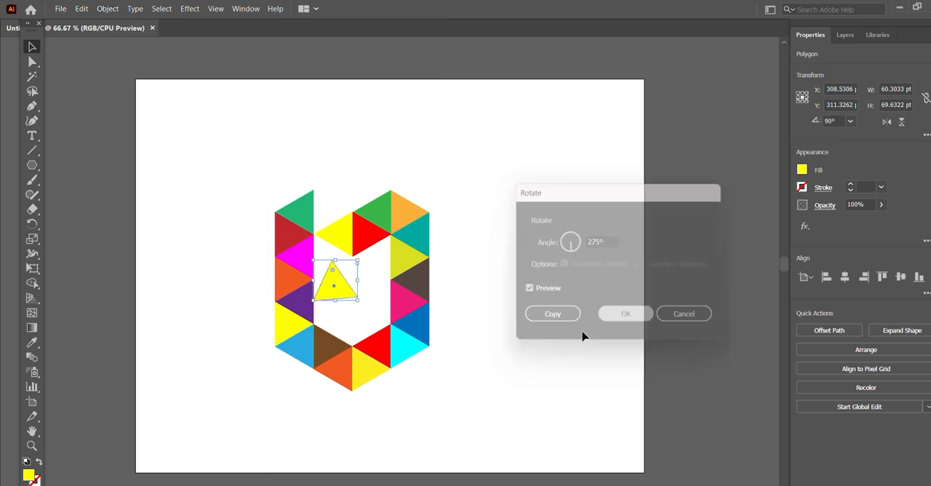
left_click_drag(359, 305, 334, 255)
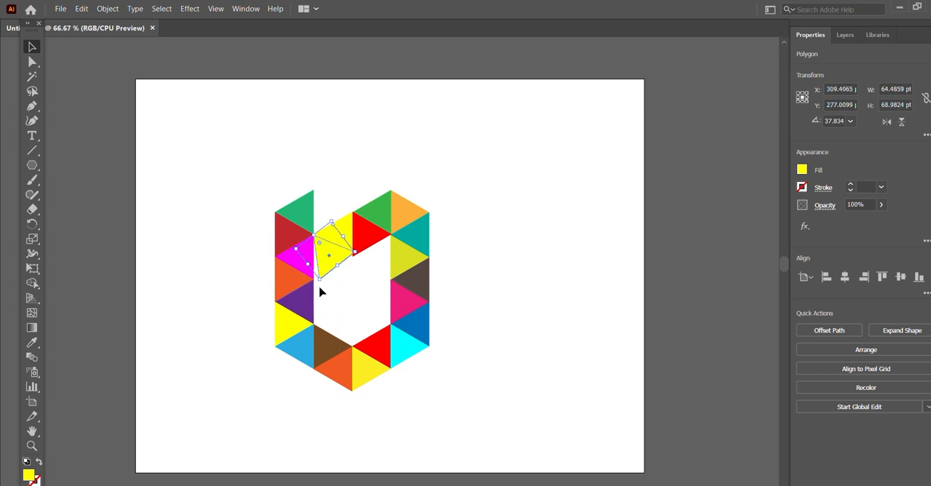
left_click_drag(319, 286, 323, 254)
left_click(521, 172)
left_click(550, 184)
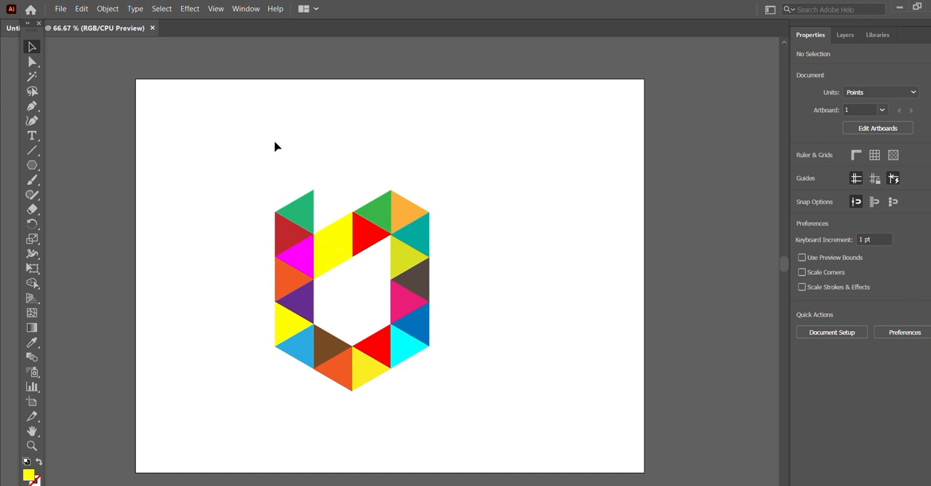
- Change the fill of the yellow triangle beside the magenta one to dark blue
left_click(331, 260)
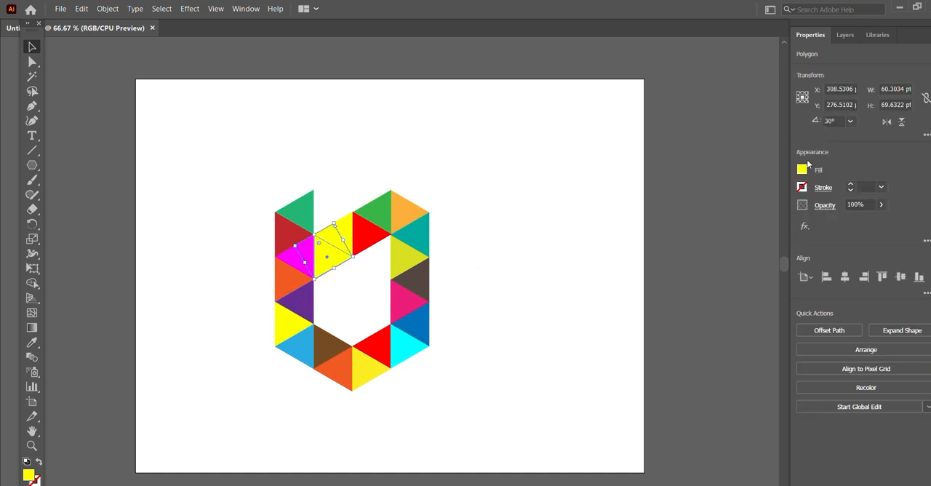
left_click(802, 168)
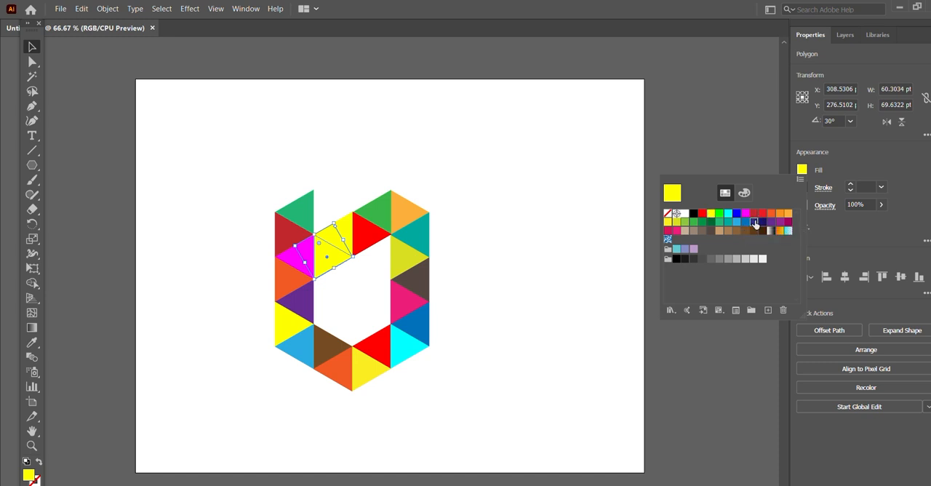
left_click(755, 221)
left_click(532, 187)
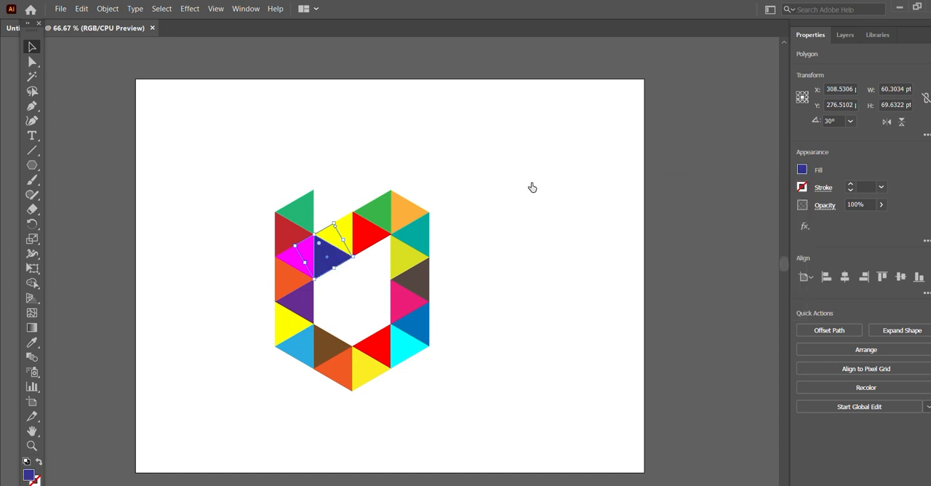
left_click(532, 188)
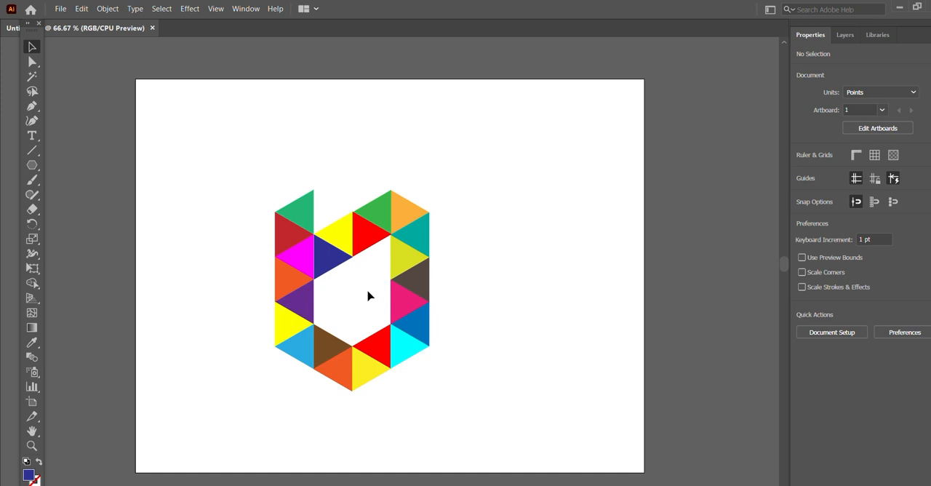
- Fine-tune the dark blue triangle's position against the magenta and yellow triangles, undoing the last adjustment
key("ctrl+equal")
left_click_drag(291, 252, 309, 263)
left_click(529, 141)
key("ctrl+shift+a")
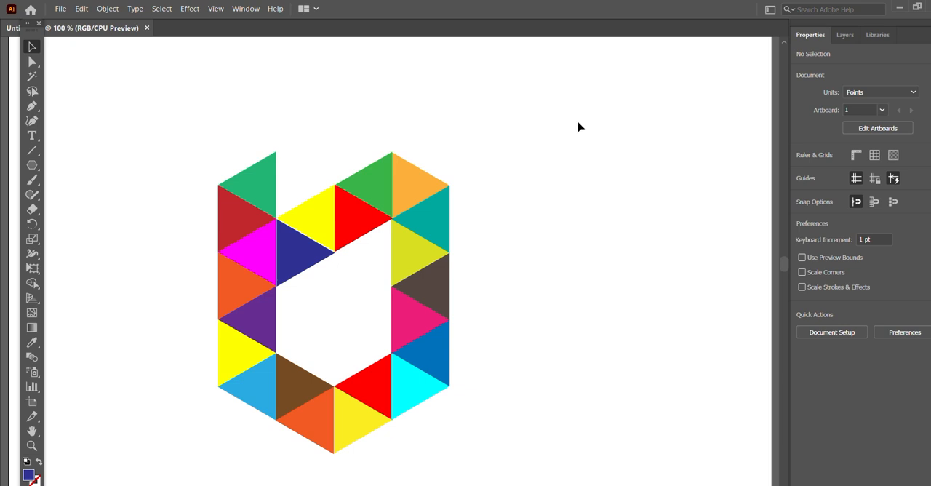
key("ctrl+z")
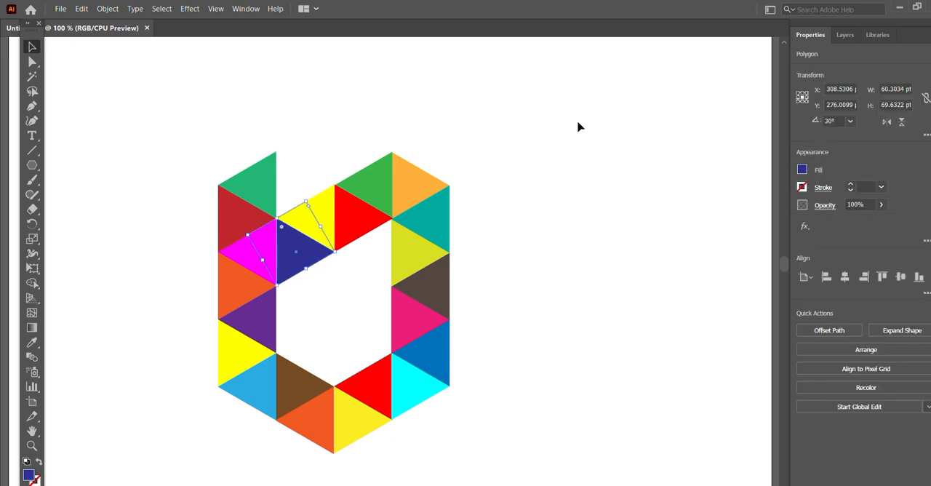
left_click(555, 228)
key("ctrl+minus")
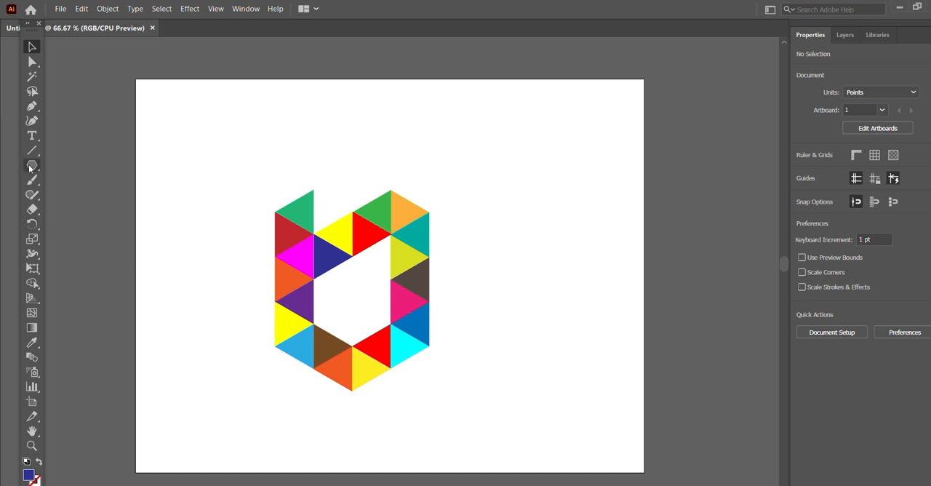
- Draw a small square about 7.28 pt wide just above the peak of the light orange triangle
left_click_drag(32, 165, 50, 168)
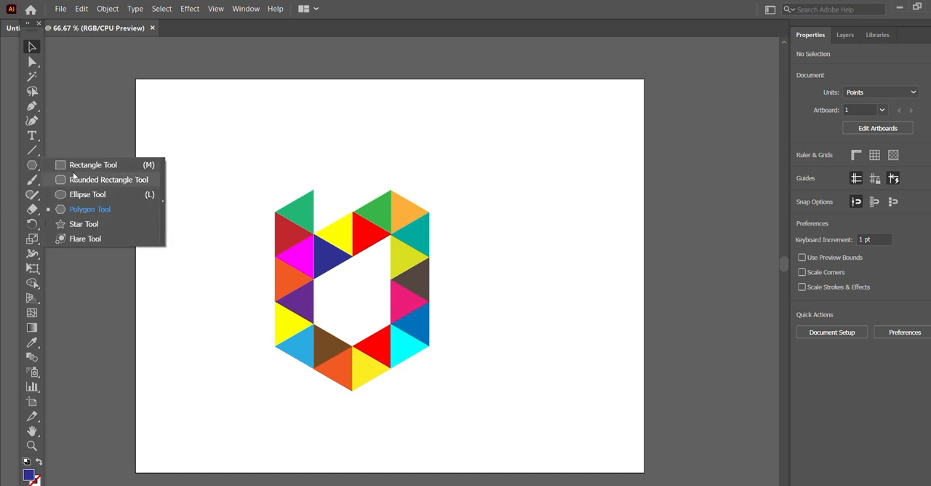
left_click(77, 165)
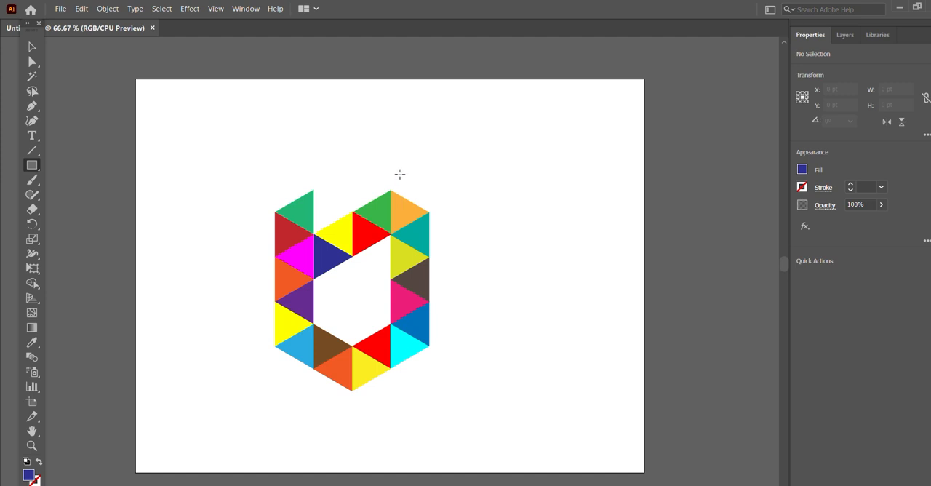
left_click_drag(401, 175, 406, 179)
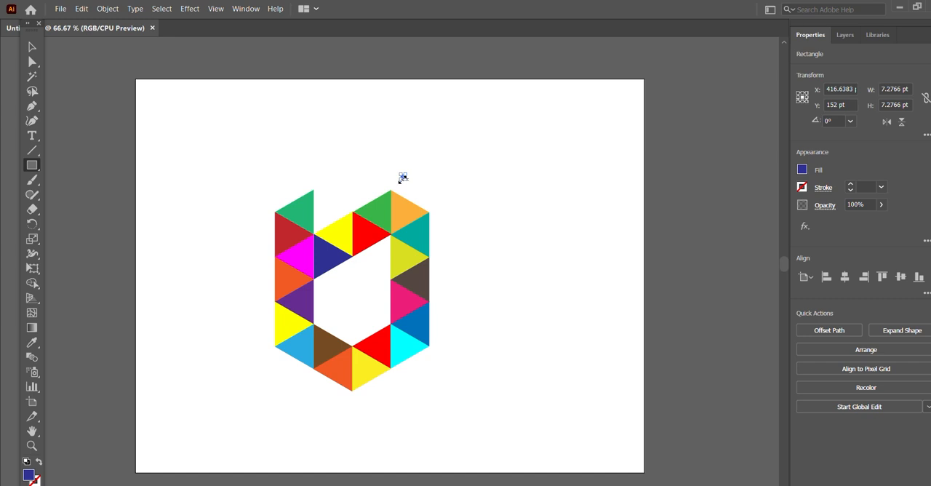
left_click(29, 46)
left_click(494, 151)
left_click(403, 179)
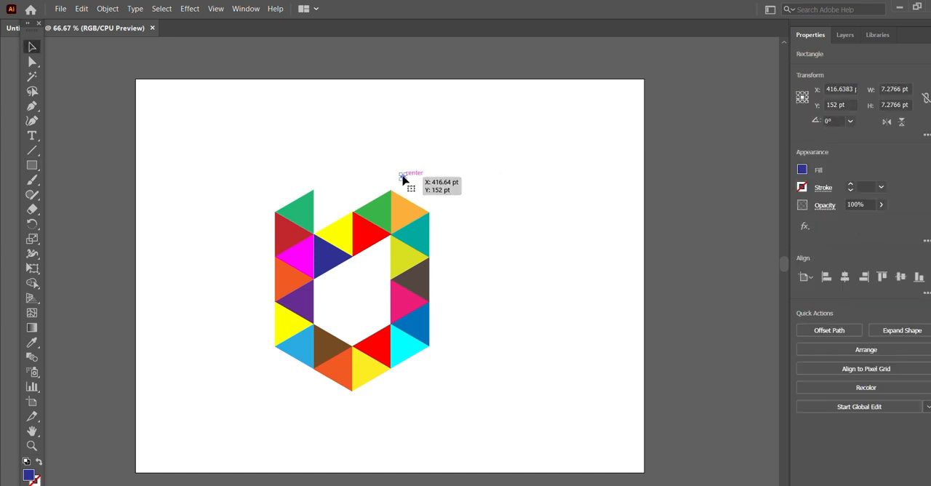
left_click_drag(402, 179, 427, 191)
left_click(441, 211)
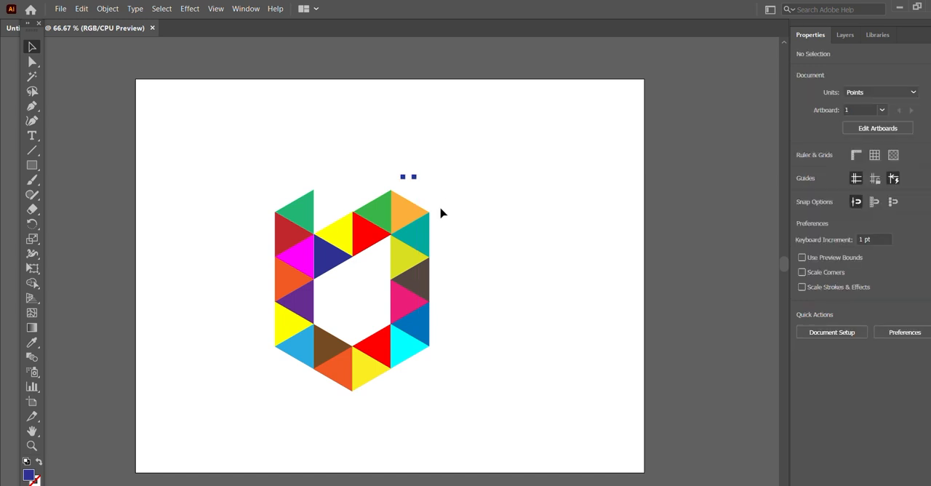
left_click(404, 178)
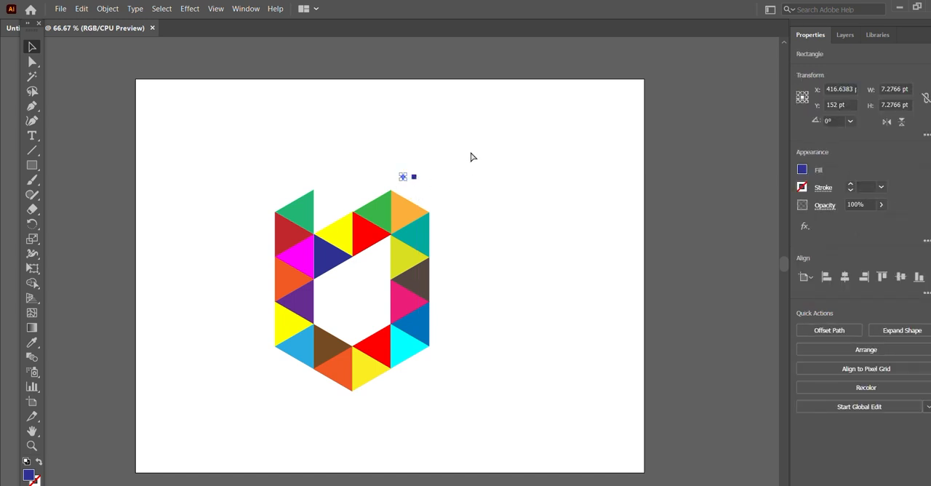
key("ctrl+z")
- Rotate the small square to 315° so it forms a diamond and resize it to about 13.88 pt wide and high
left_click_drag(405, 179, 410, 212)
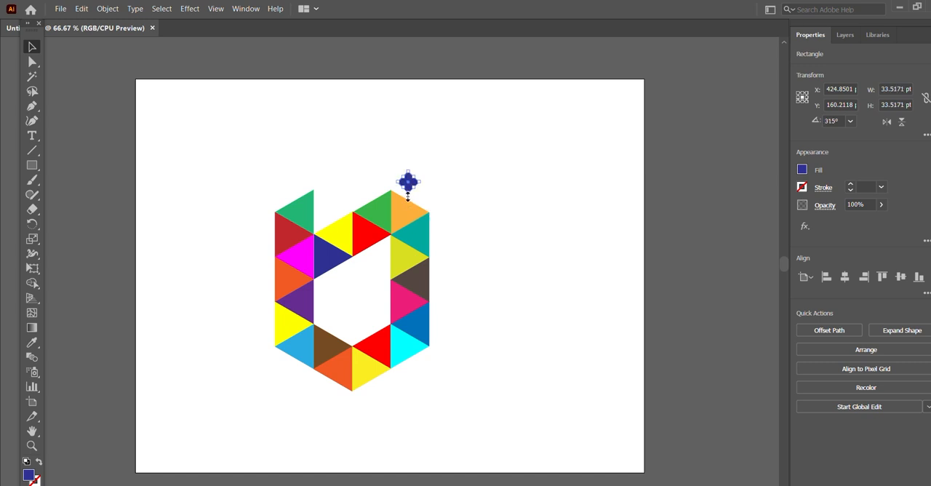
left_click_drag(408, 197, 408, 186)
left_click(457, 178)
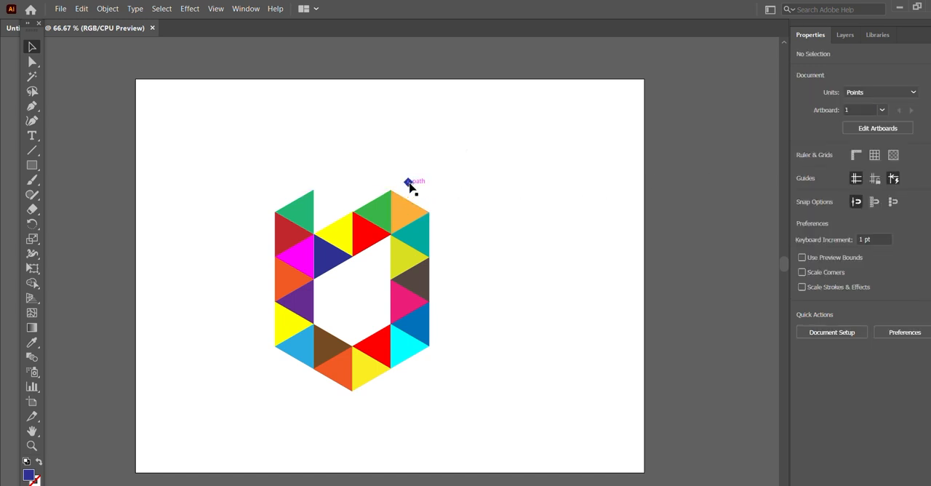
- Duplicate the dark blue diamond diagonally up to its right and fill the copy with dark green
left_click_drag(410, 186, 420, 175)
left_click(802, 169)
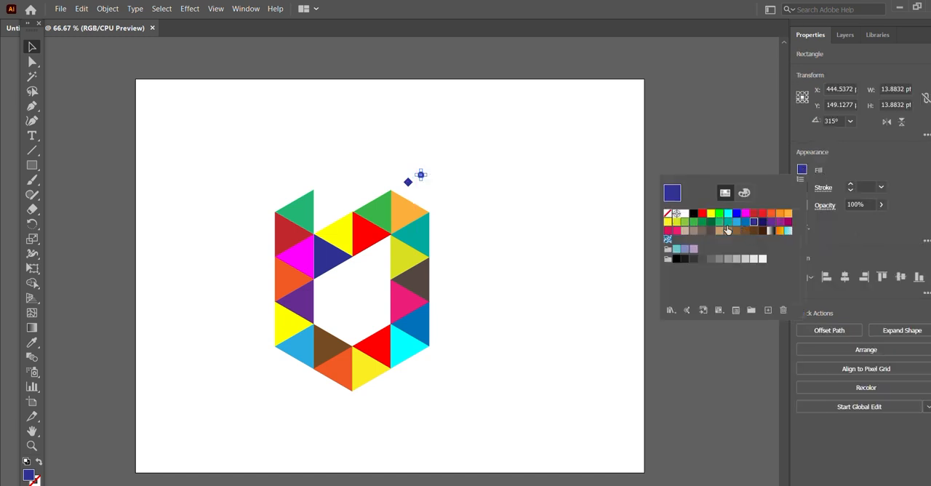
left_click(703, 219)
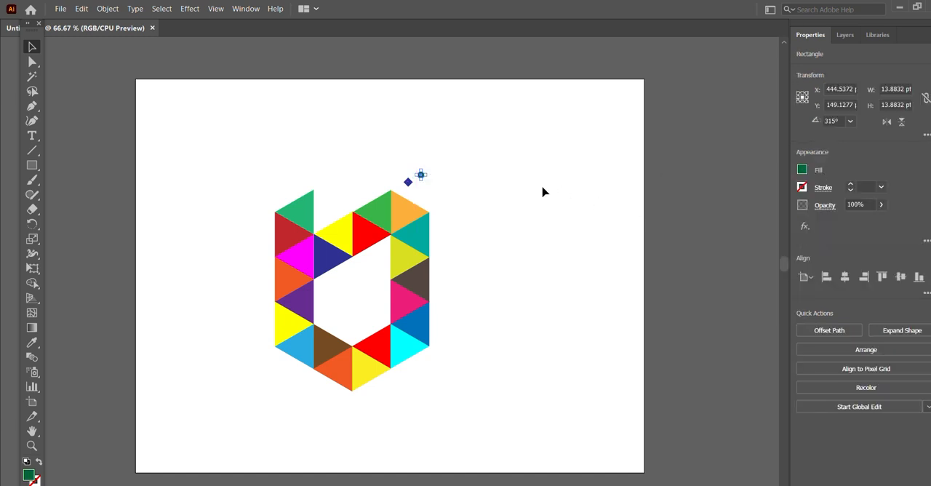
left_click(490, 175)
- Duplicate the dark green diamond to a spot up and to its left and fill the copy with red
left_click(420, 175)
left_click_drag(421, 177, 405, 163)
left_click(802, 170)
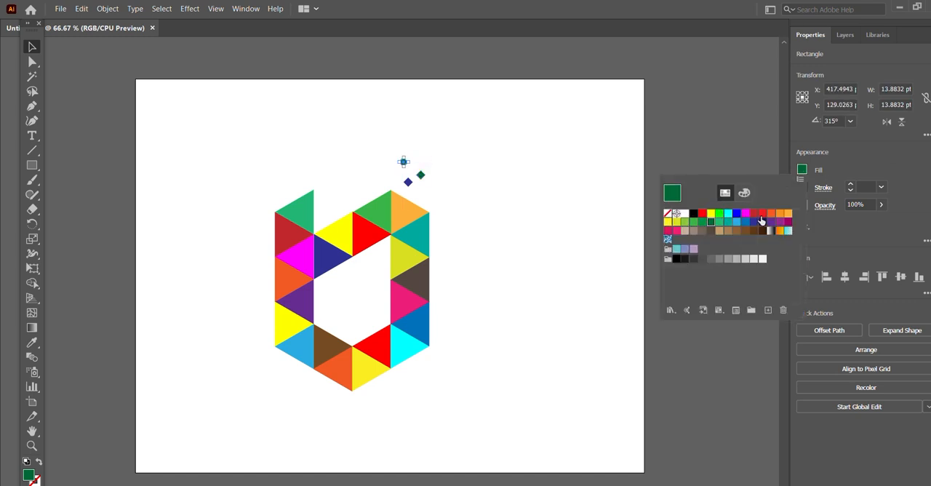
left_click(761, 219)
left_click(563, 173)
left_click(563, 173)
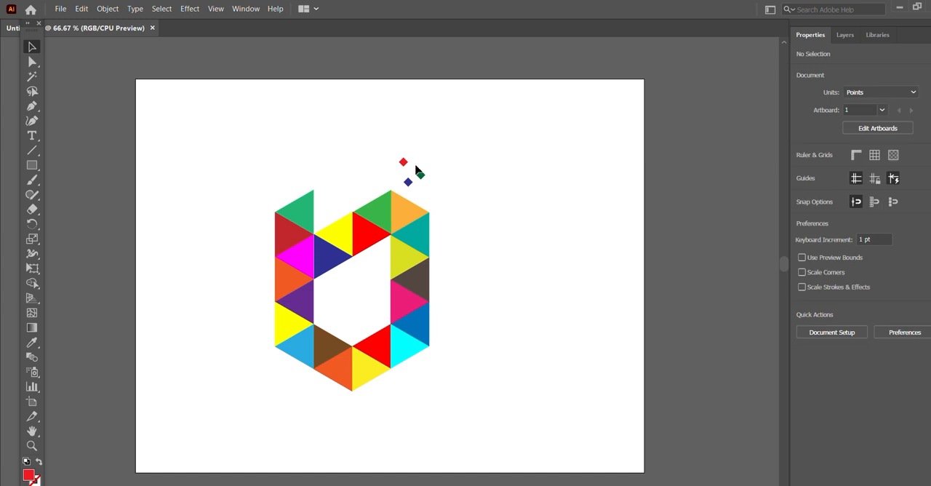
- Duplicate the red diamond slightly higher on its right side and fill the copy with orange
mouse_move(405, 164)
left_mouse_down()
mouse_move(415, 153)
mouse_move(417, 160)
left_mouse_up()
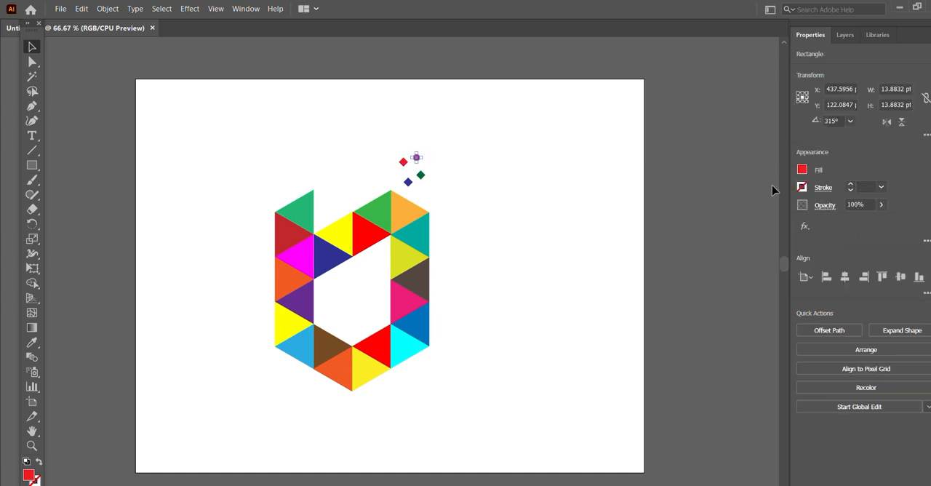
left_click(802, 169)
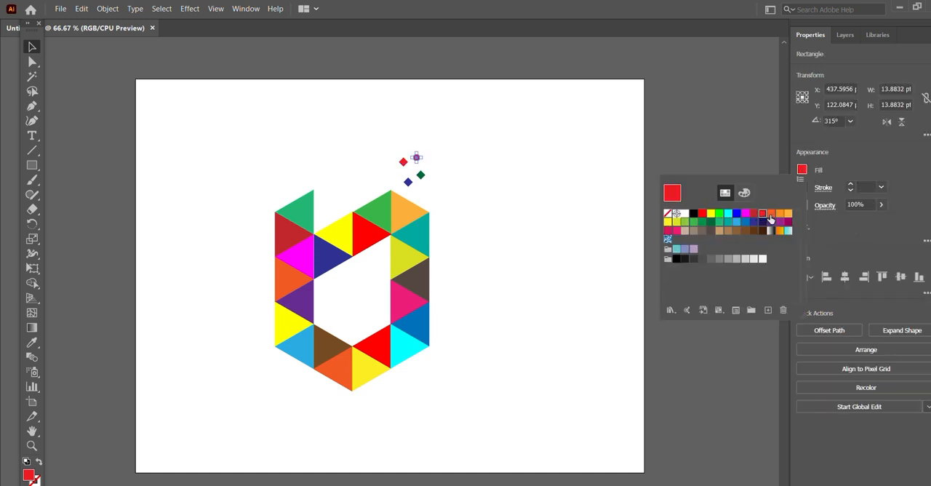
left_click(771, 214)
left_click(511, 172)
left_click(510, 173)
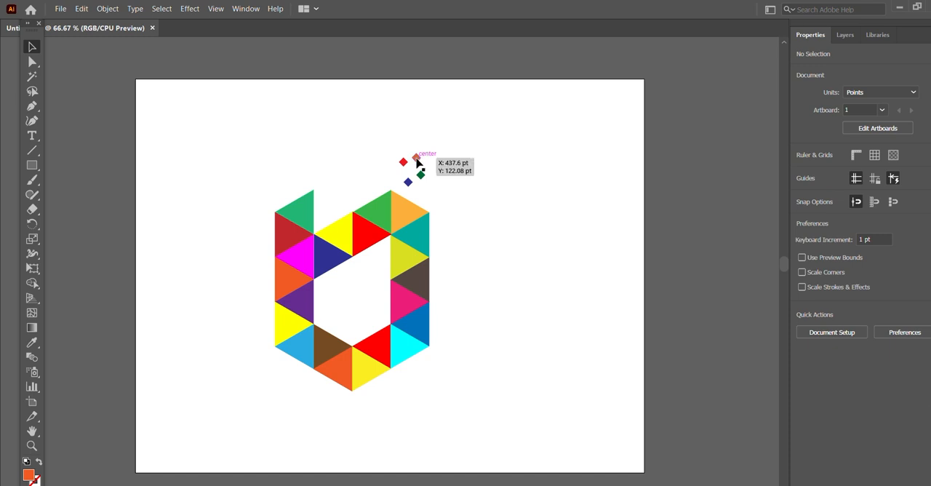
- Duplicate the orange diamond into the centre of the diamond cluster and fill the copy with yellow
left_click_drag(418, 162, 411, 171)
left_click(802, 170)
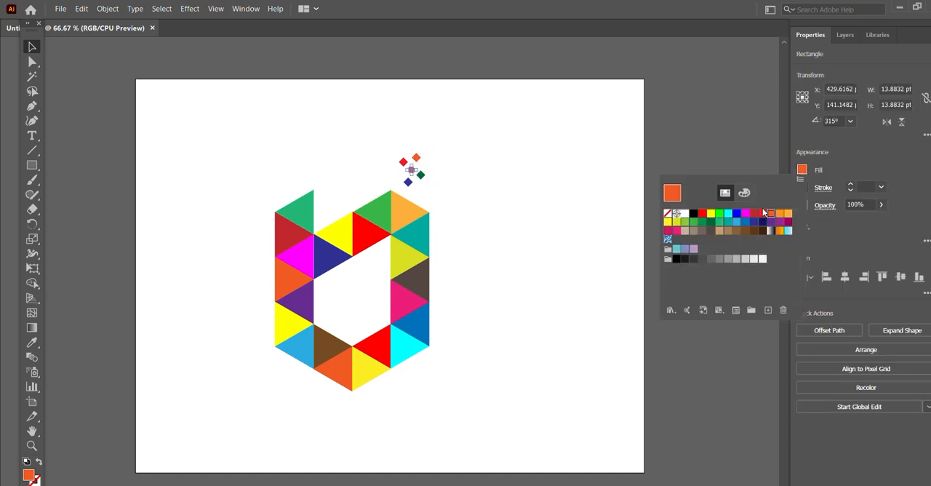
left_click(709, 218)
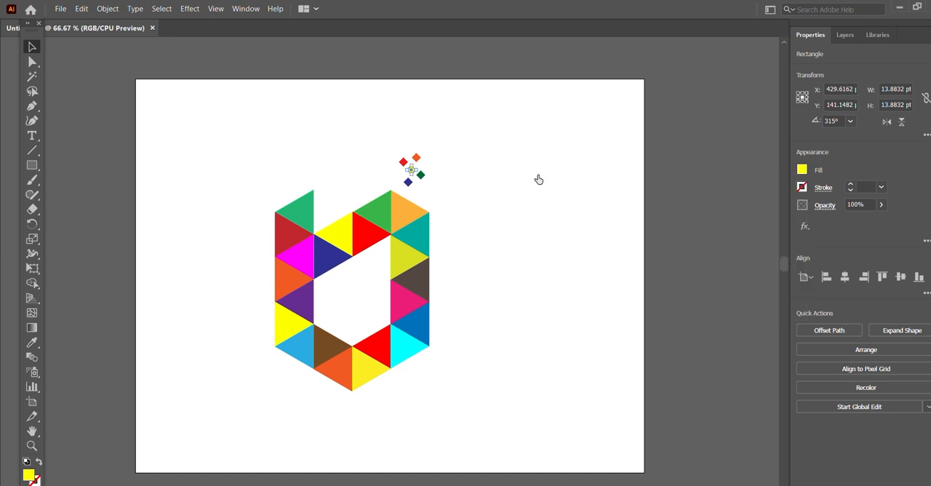
left_click(538, 180)
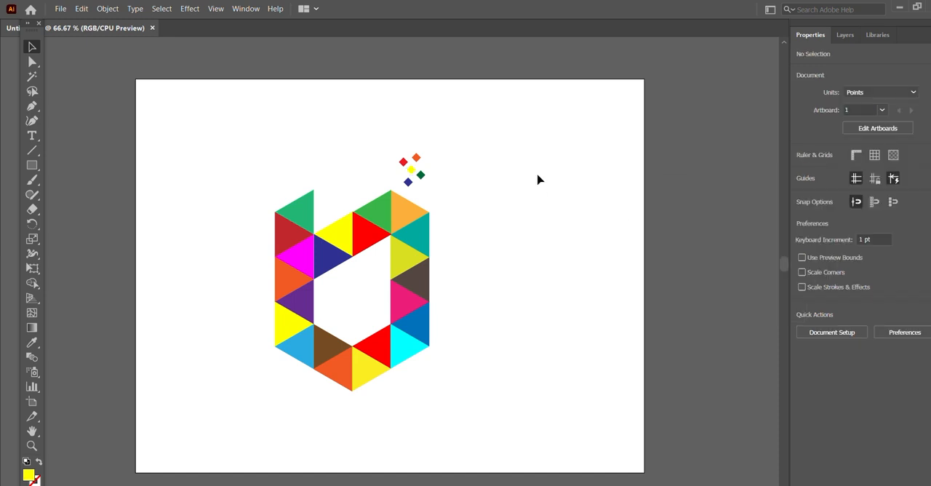
- Try a cyan fill on the centre diamond of the cluster
left_click(411, 170)
left_click(802, 171)
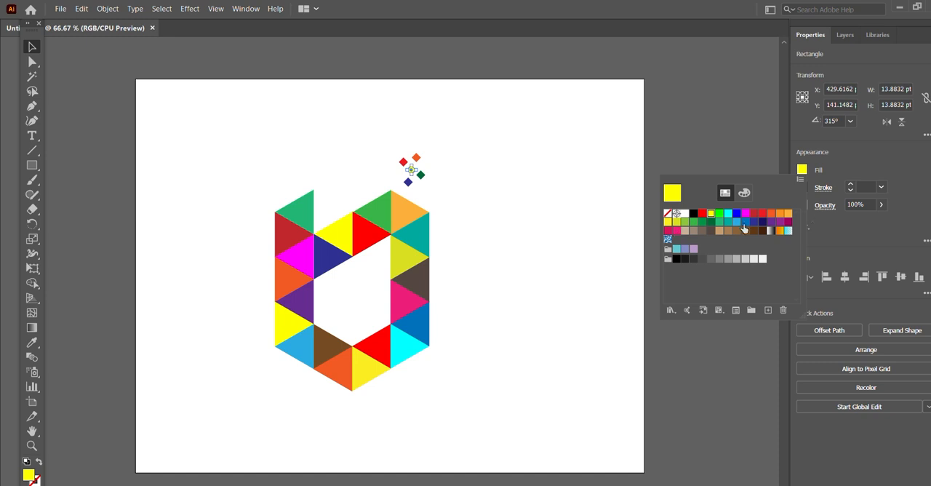
left_click(728, 217)
left_click(574, 171)
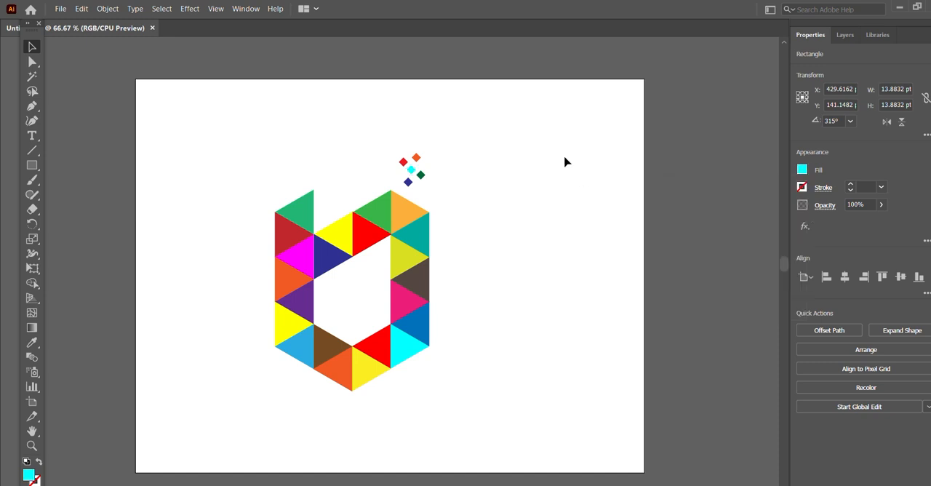
- Change the fill of the centre diamond to purple
left_click(411, 169)
left_click(802, 171)
left_click(778, 218)
left_click(500, 165)
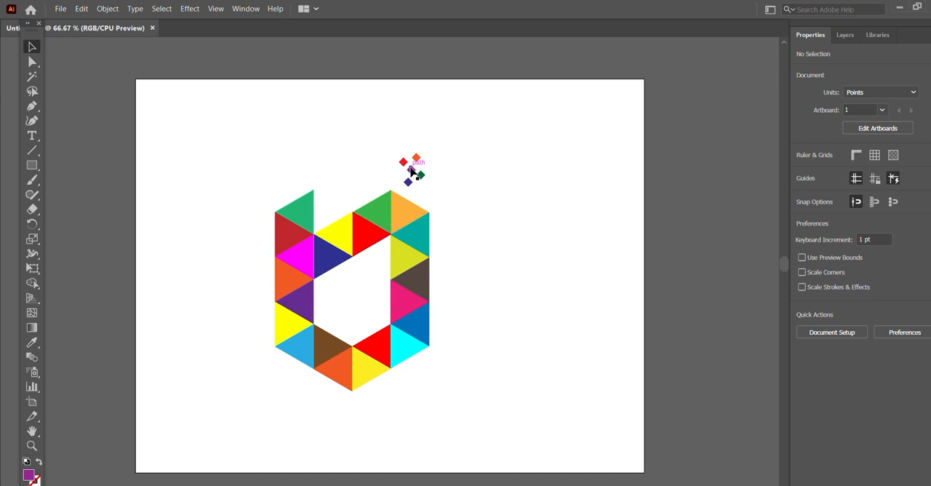
- Duplicate the purple diamond to its left, below the red one, and fill the copy with pink
left_click_drag(411, 171, 399, 173)
left_click(802, 169)
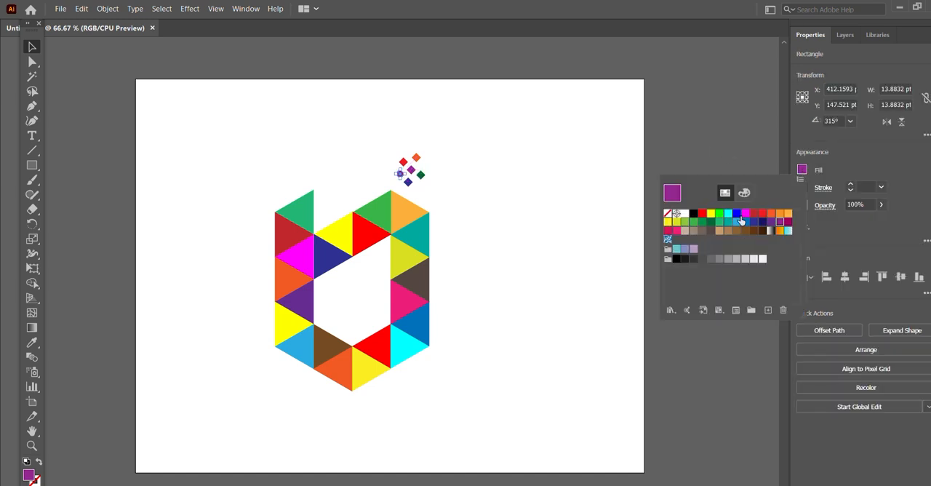
left_click(679, 233)
left_click(553, 171)
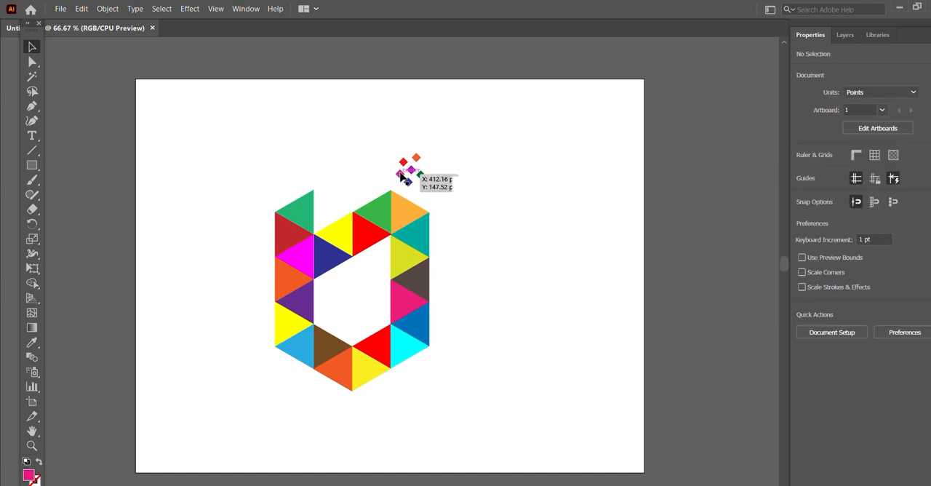
- Duplicate the pink diamond to the right of the orange one, filling the copy with light blue and fitting it close to the cluster
left_click_drag(401, 176, 429, 163)
left_click(803, 169)
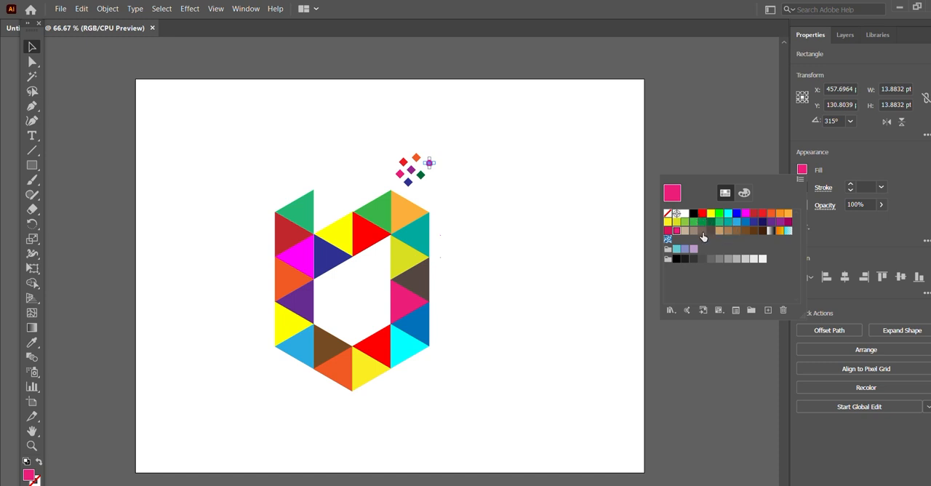
left_click(742, 231)
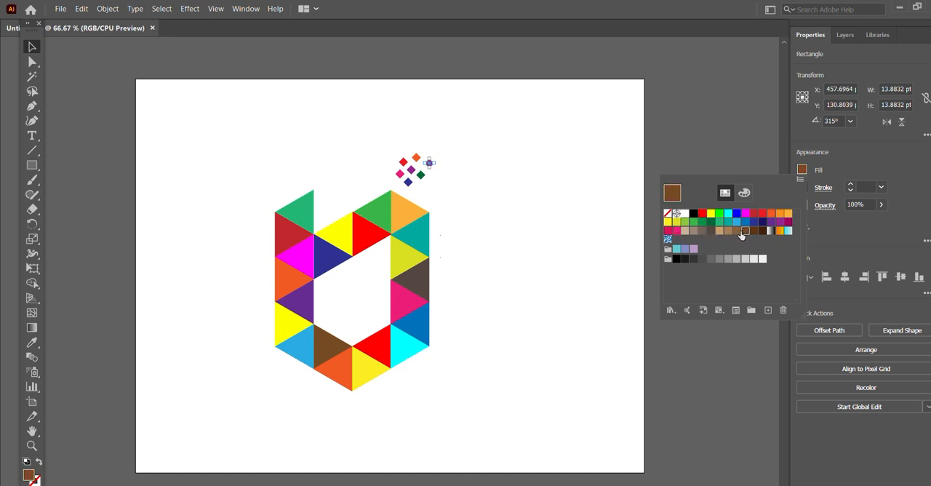
left_click(739, 221)
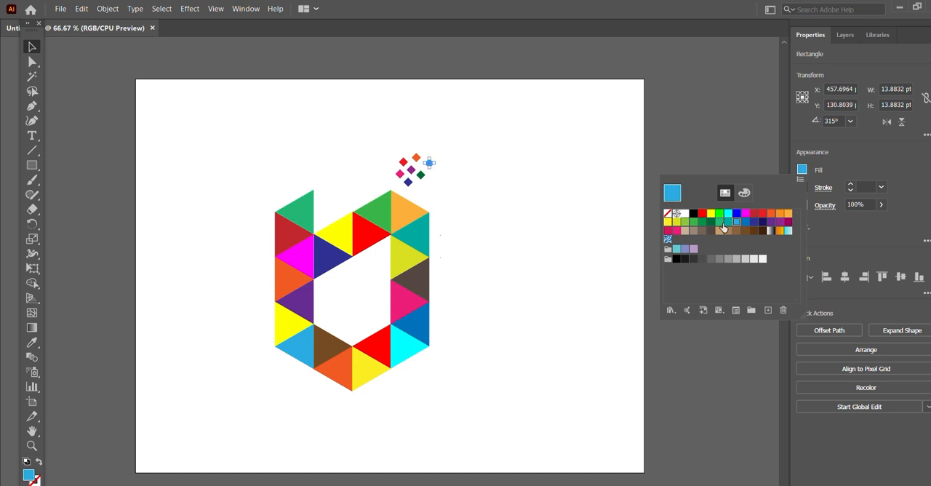
left_click(499, 175)
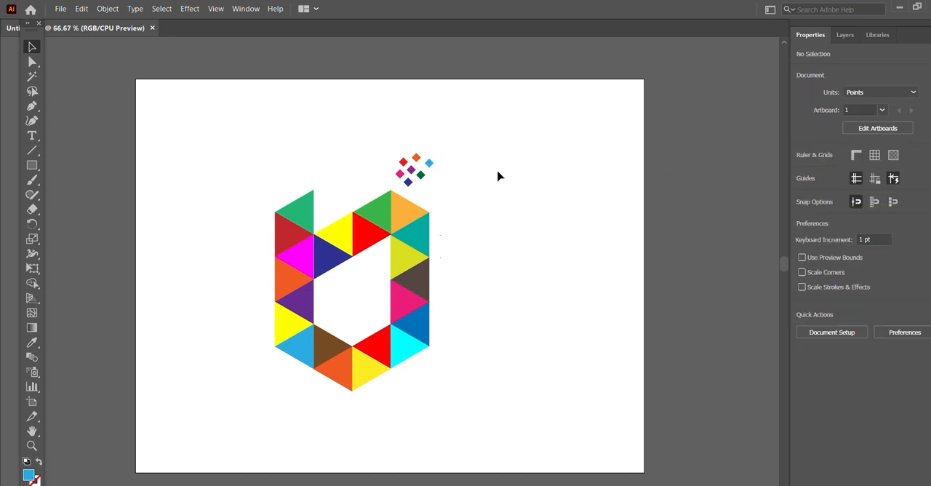
left_click_drag(429, 167, 426, 165)
left_click(456, 138)
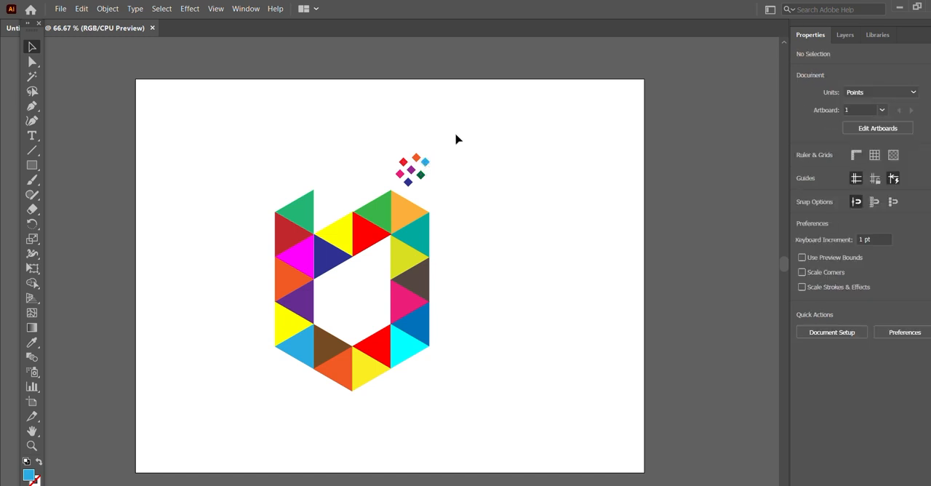